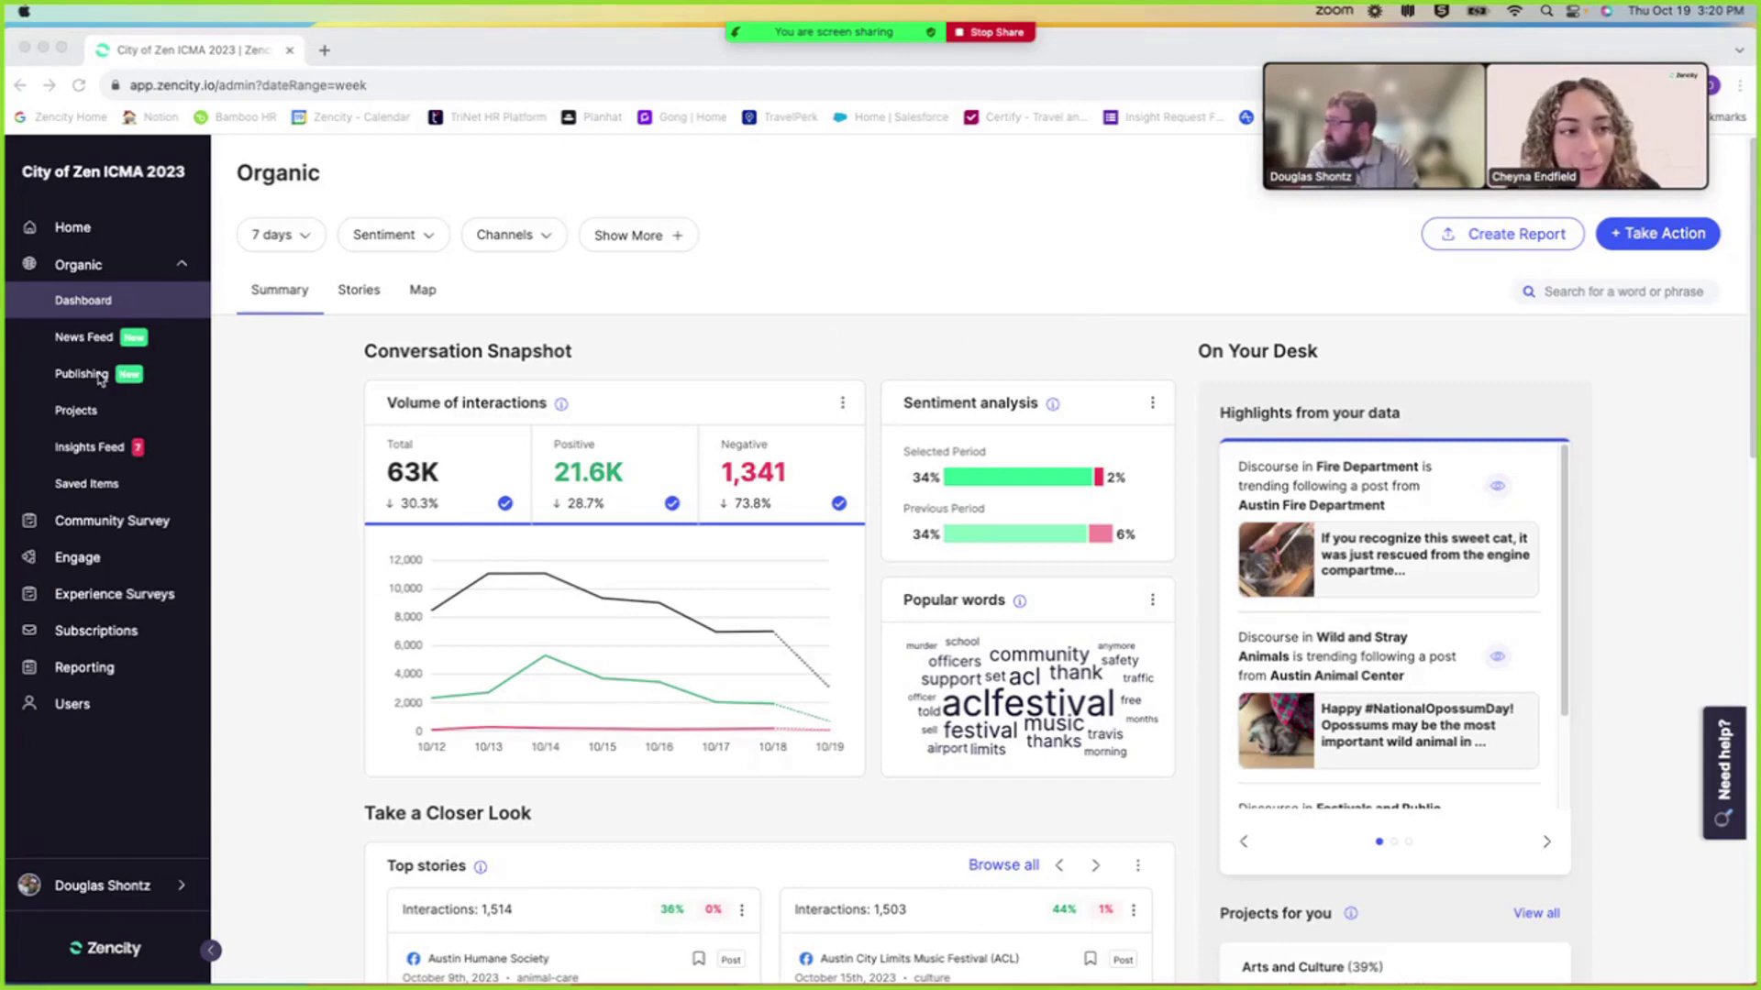
Step: Open the Organic Publishing calendar and show the Profiles tab listing the City of Zen profile
click(101, 375)
click(101, 376)
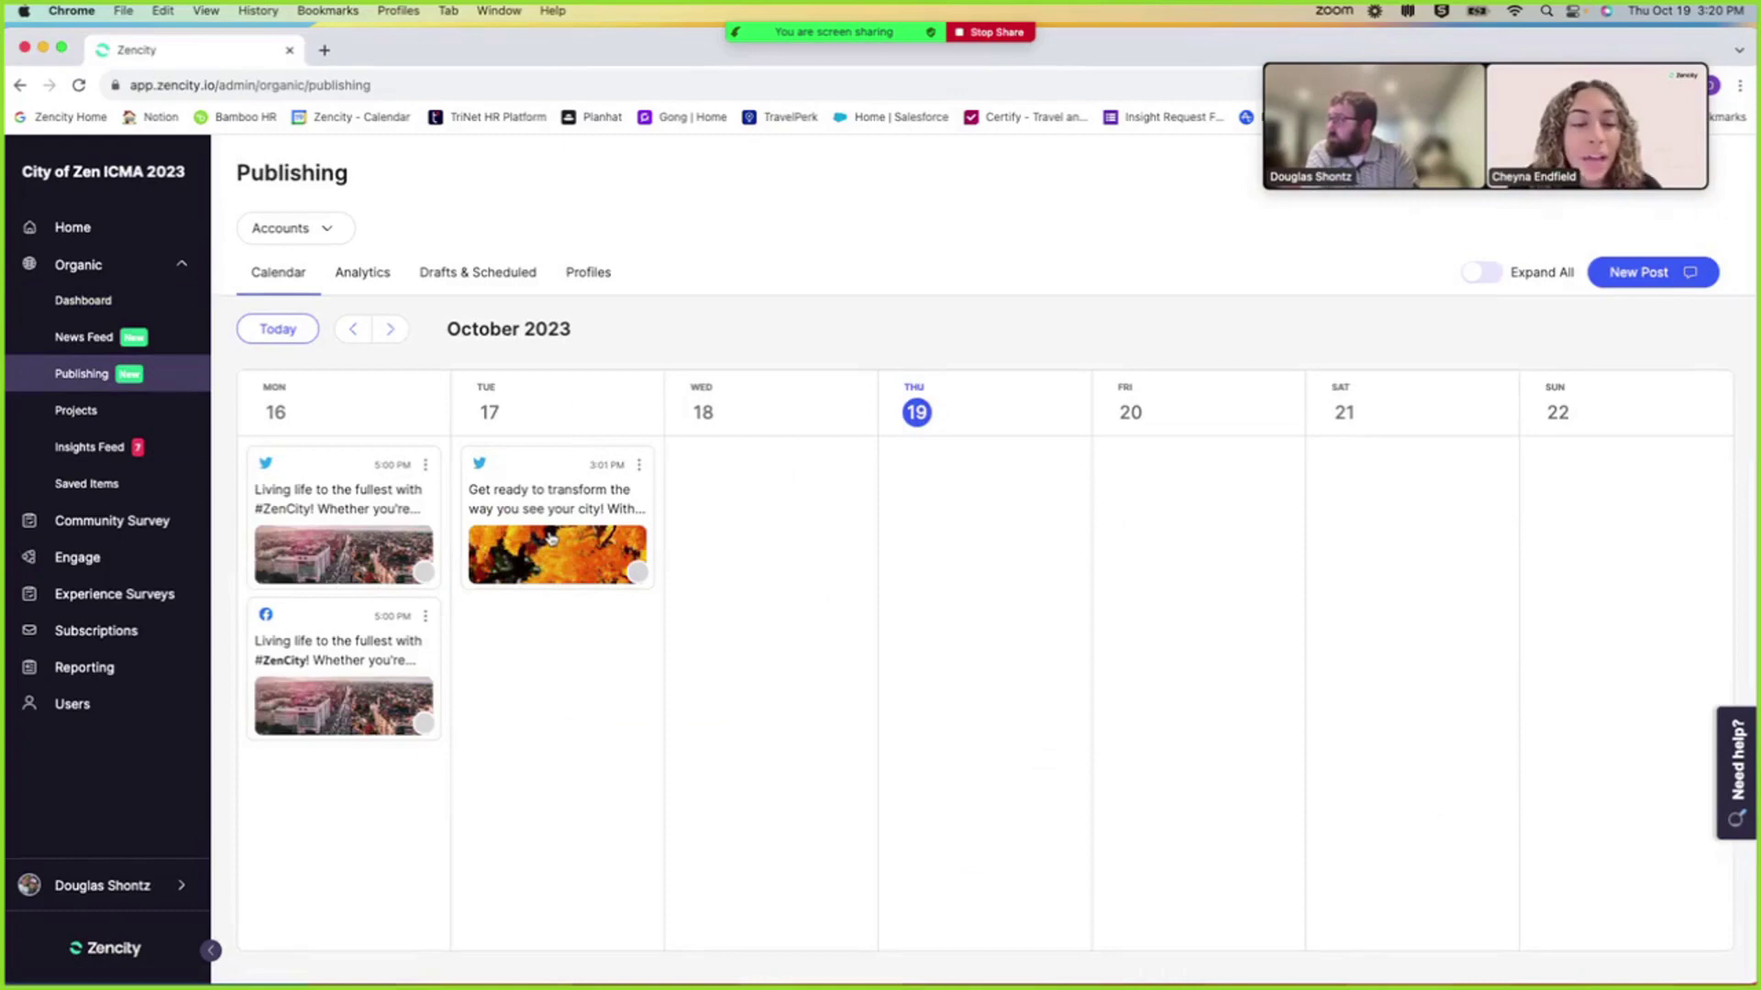
click(605, 283)
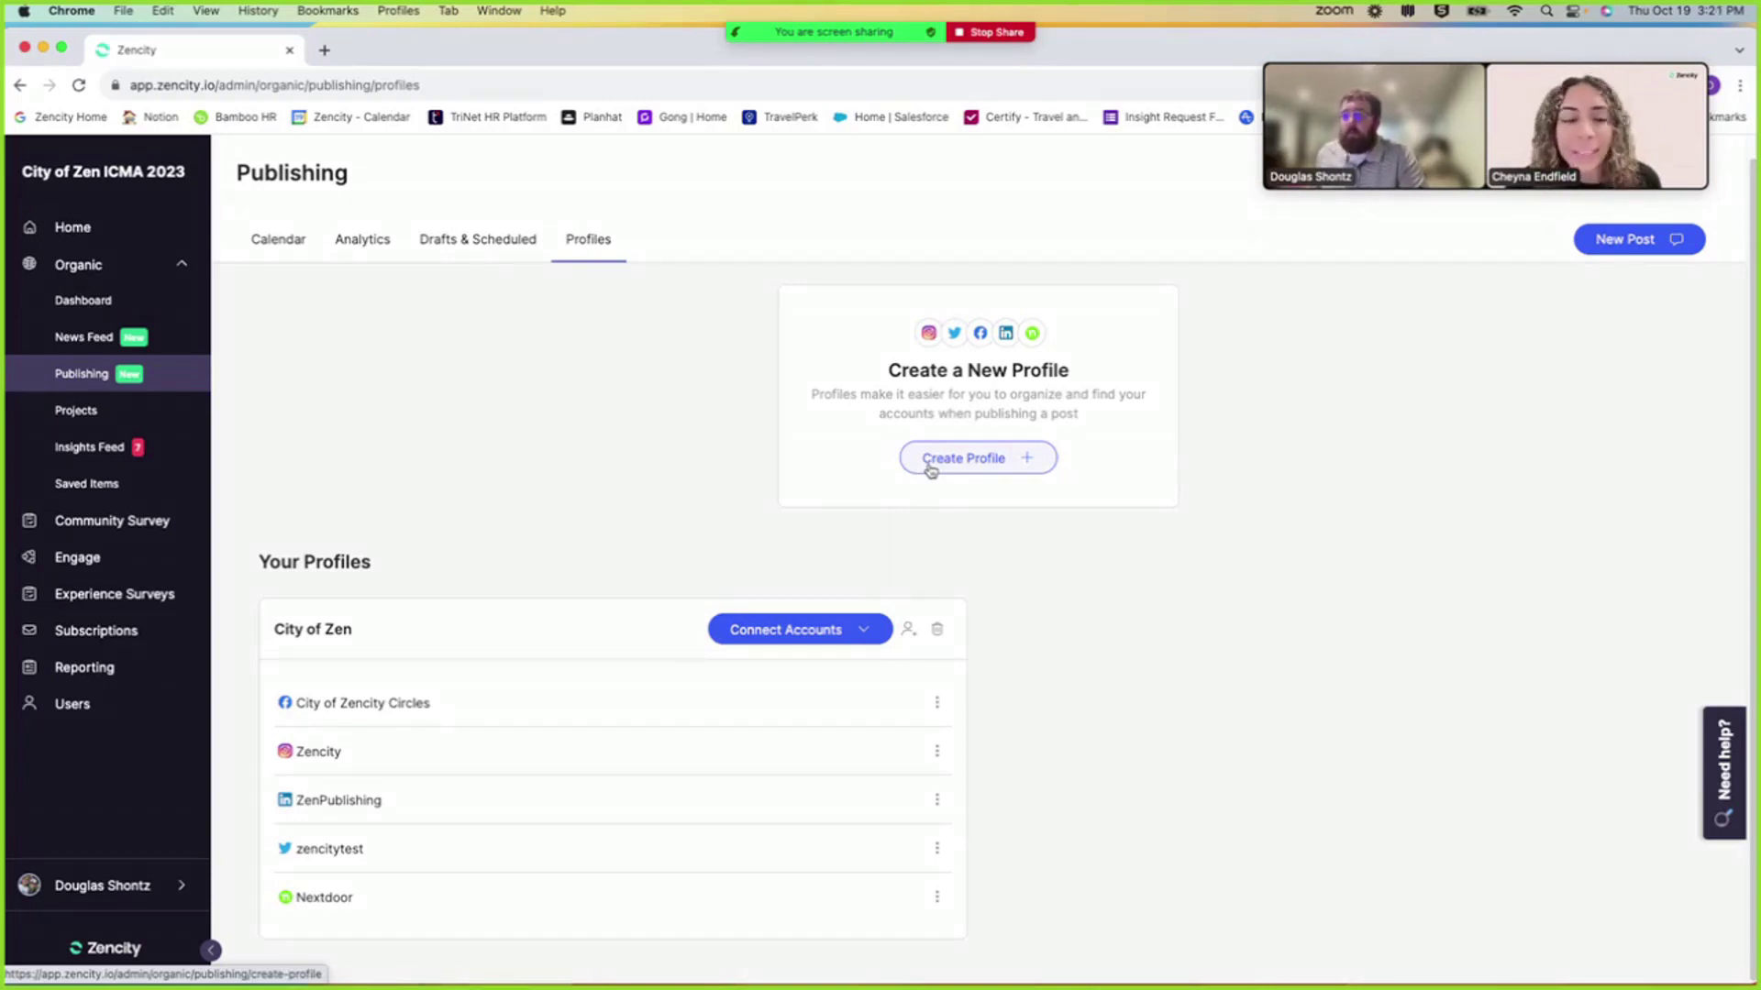
Step: Create an 'Adminsitration Nextdoor' publishing profile and start connecting a Nextdoor account to it
click(929, 460)
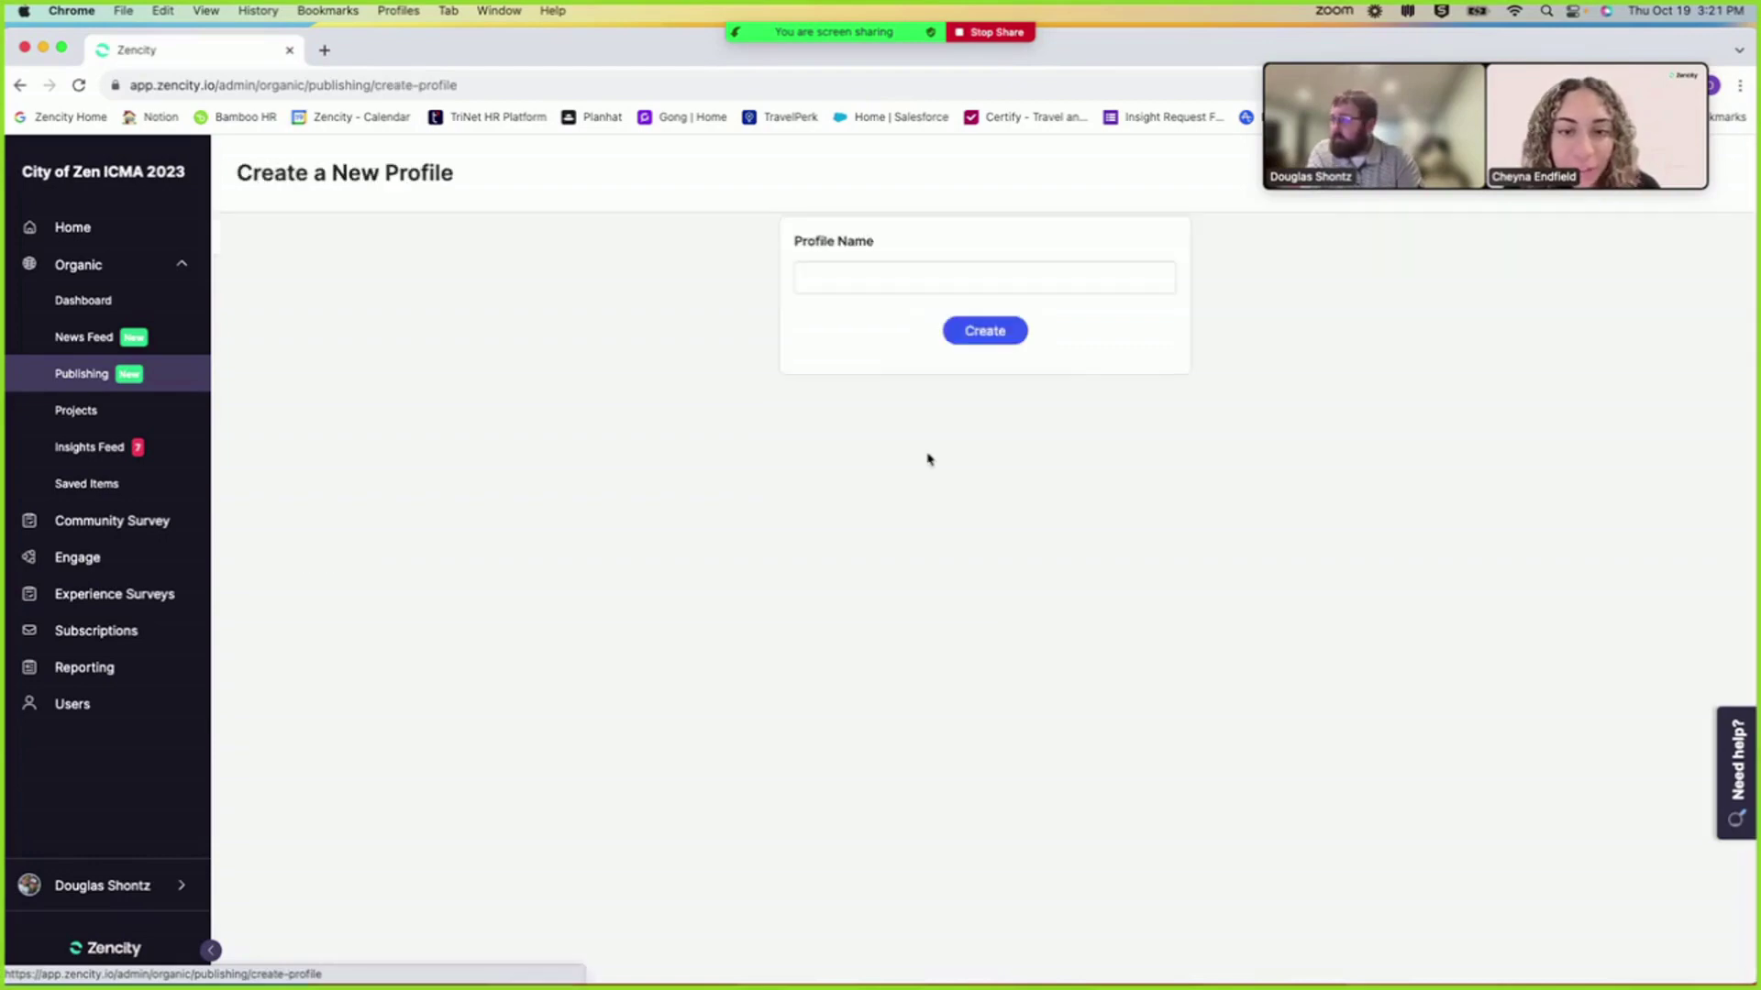
click(932, 266)
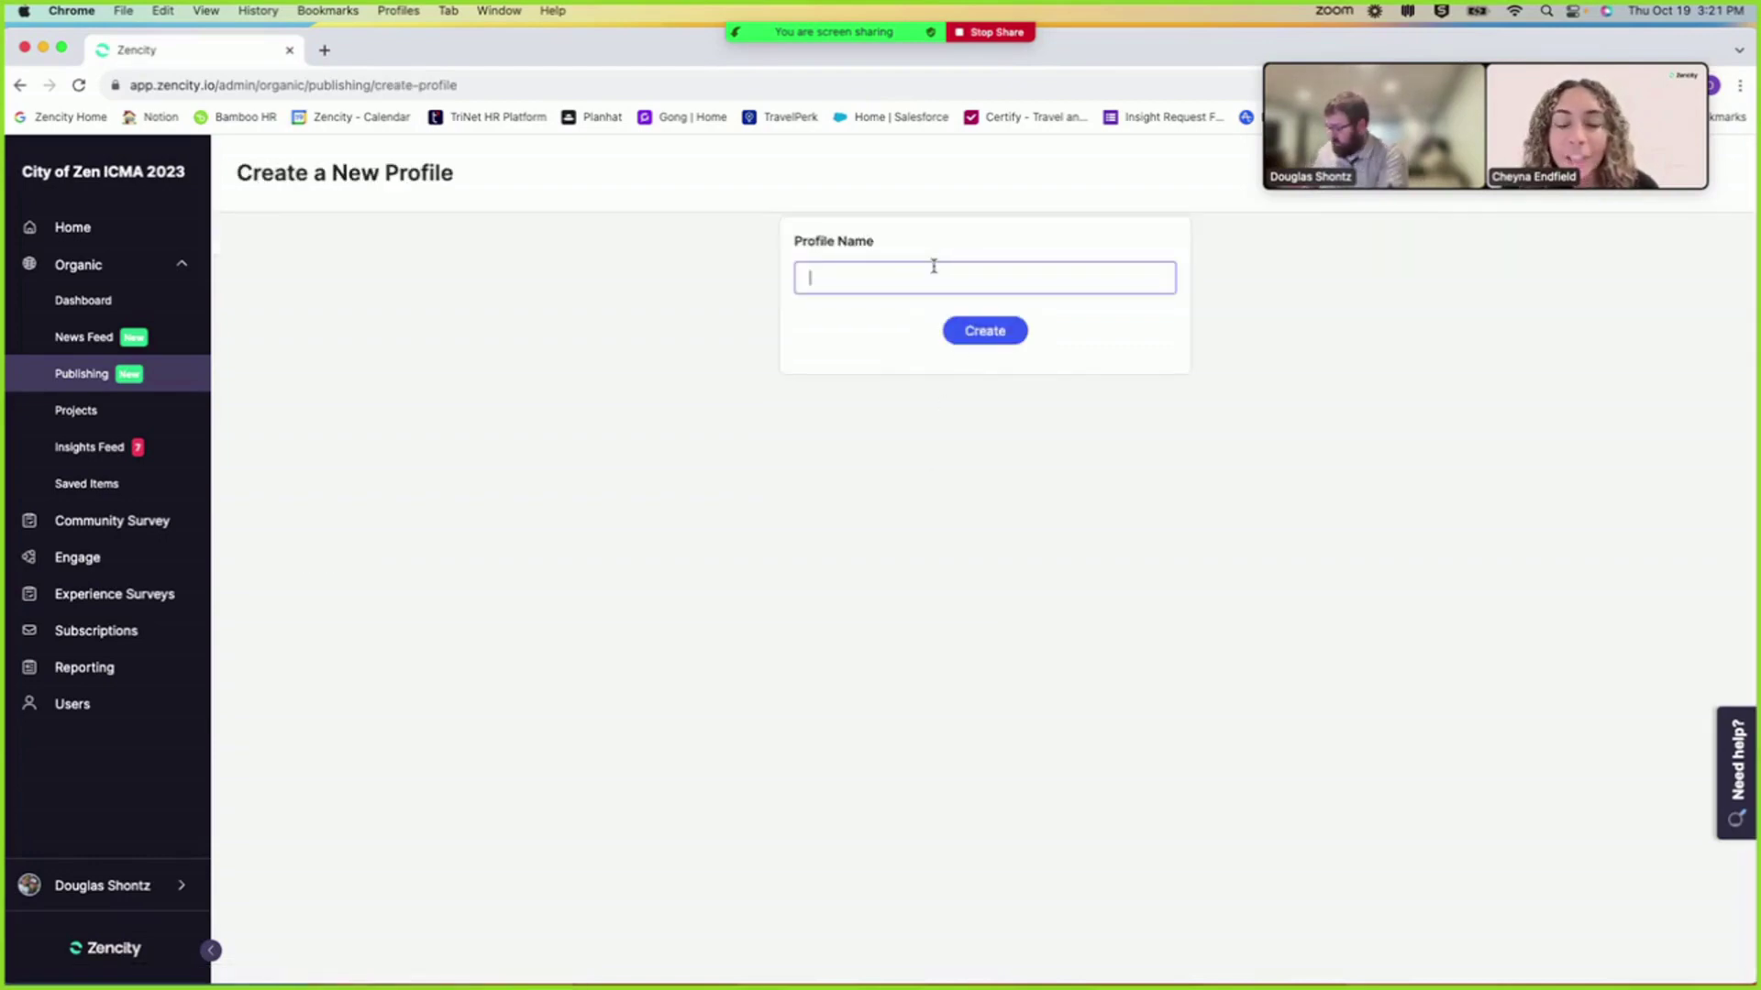
text(Doug)
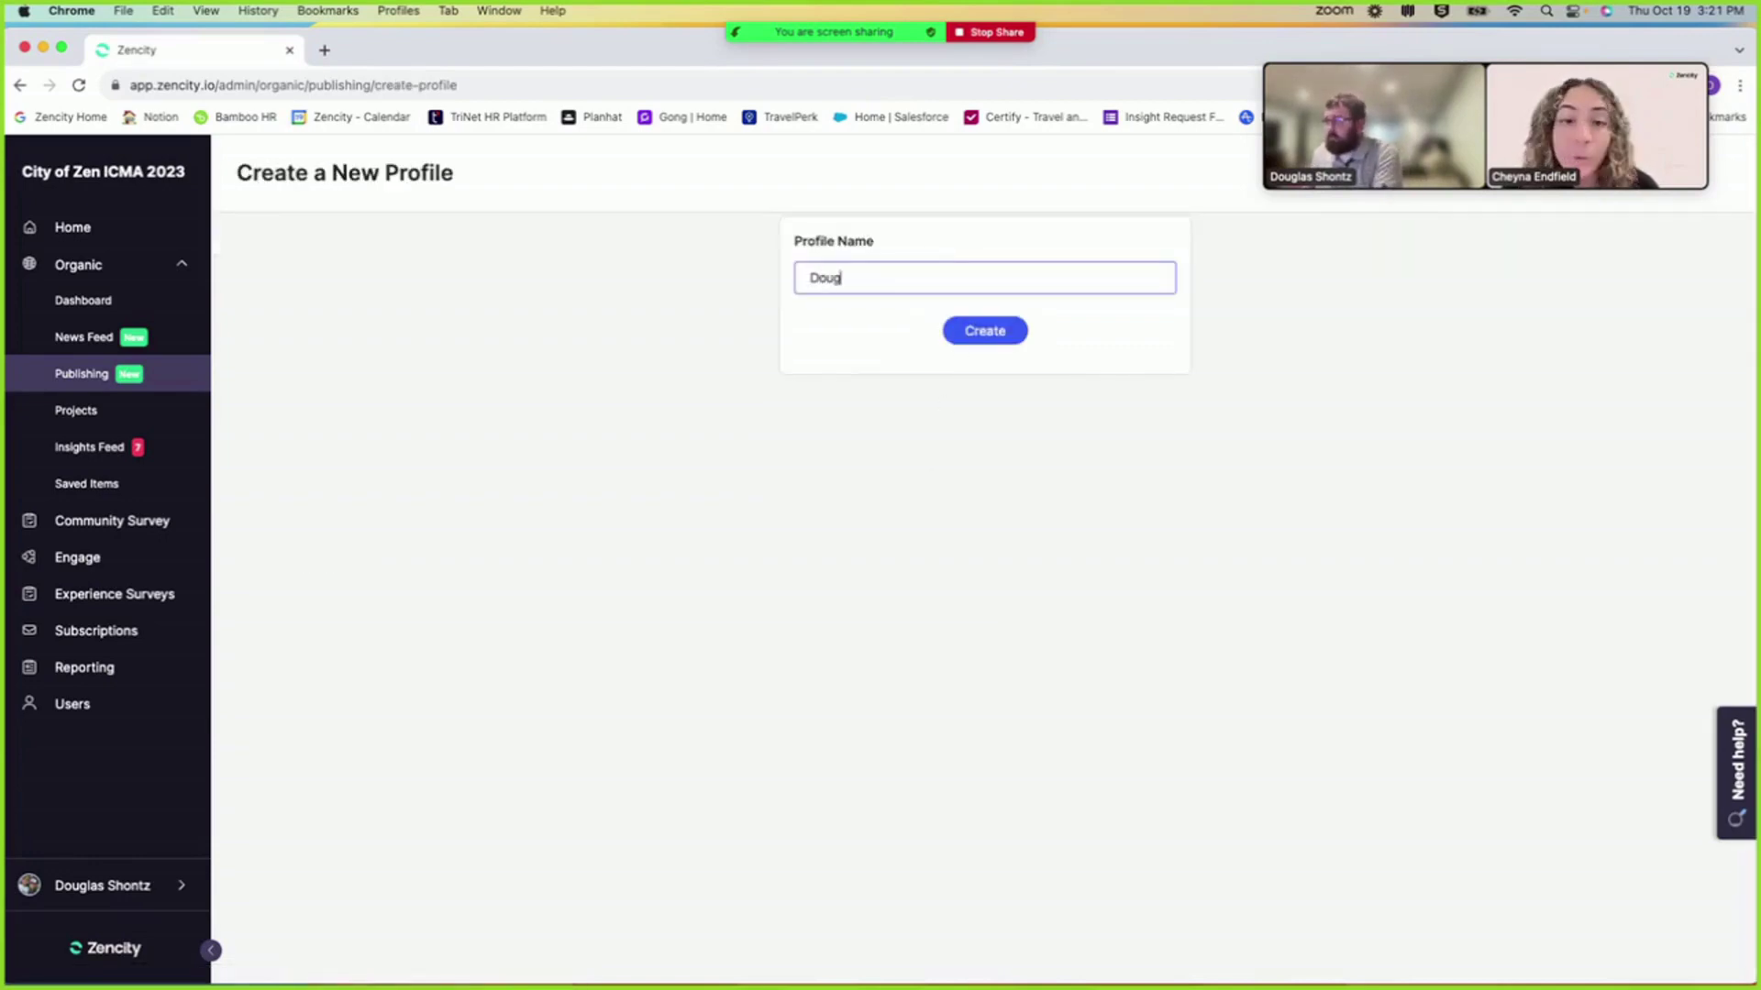
key(BackSpace)
key(BackSpace)
key(BackSpace)
key(BackSpace)
text(Adminsi)
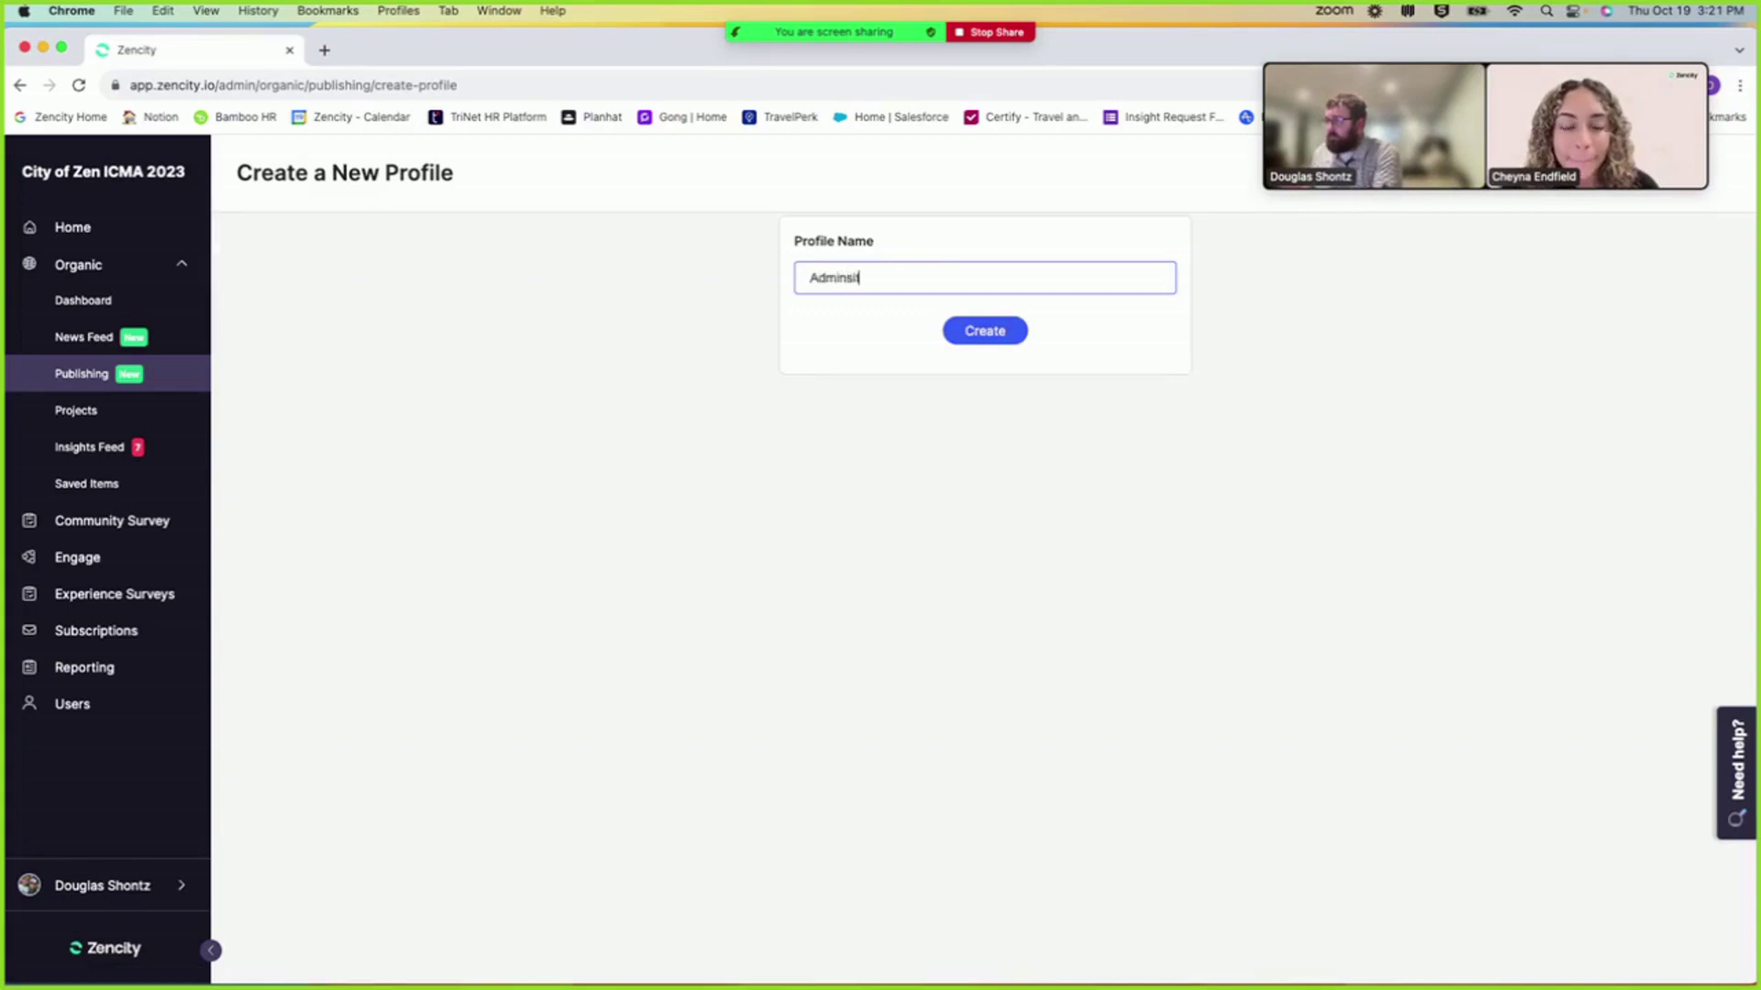
text(tration Next)
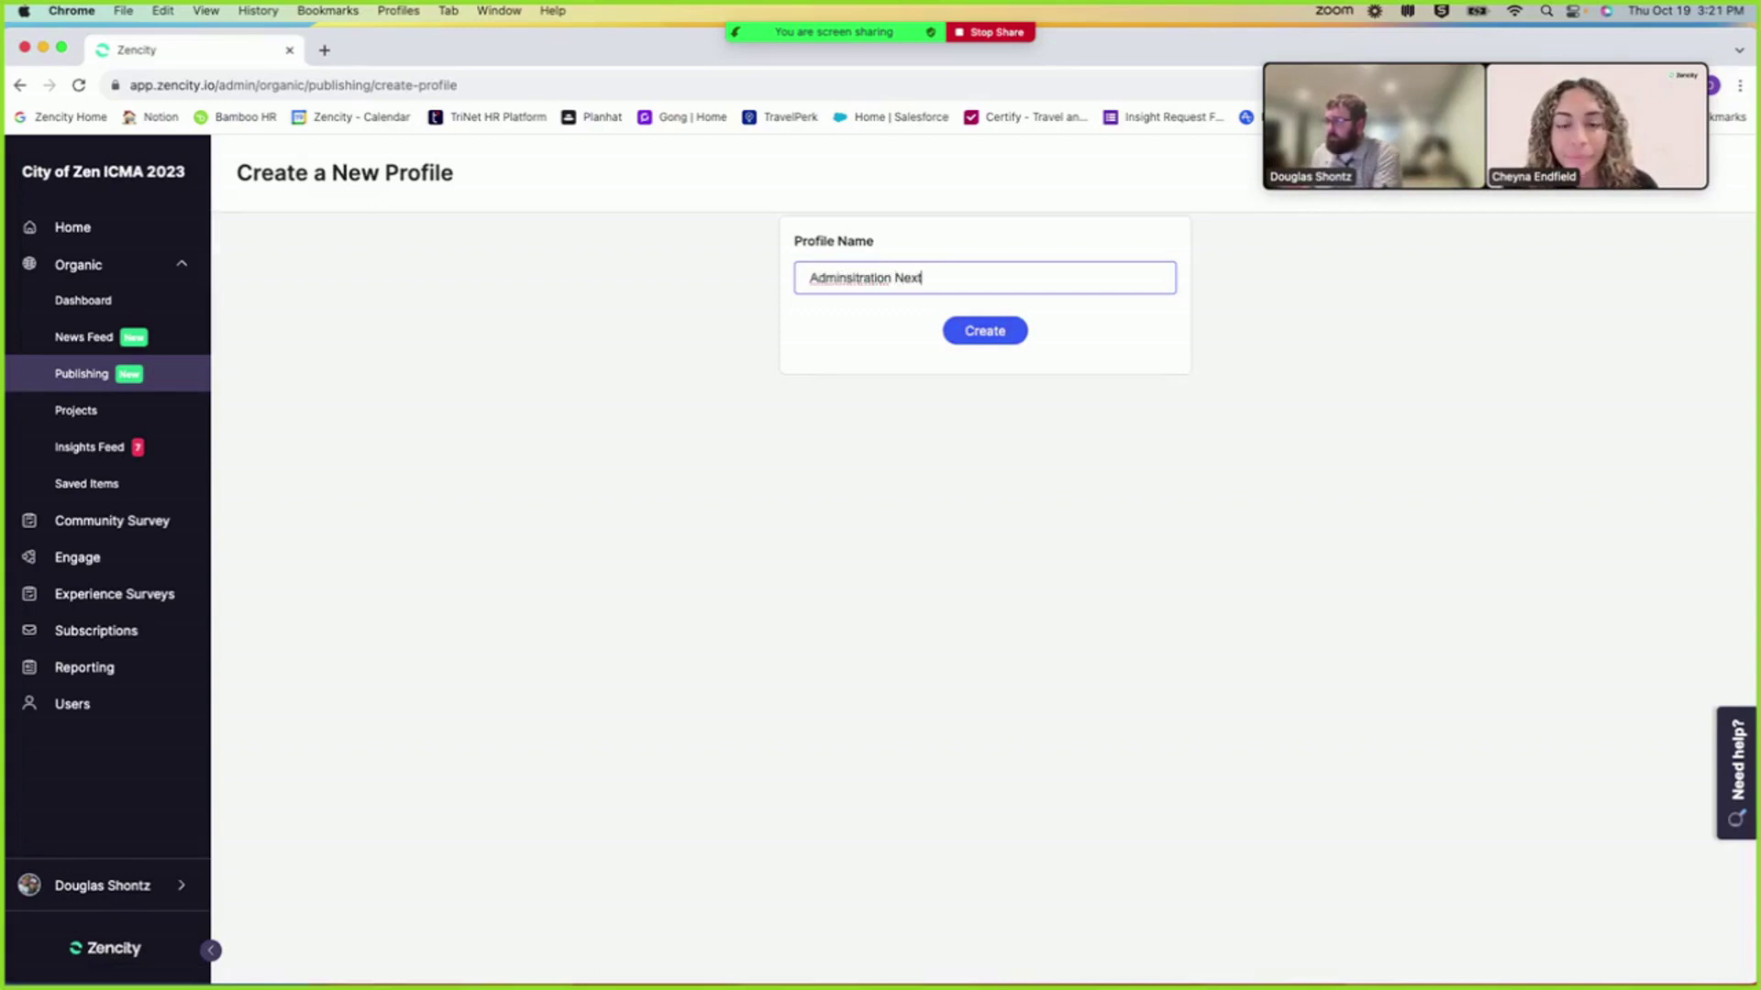
text(door)
click(974, 331)
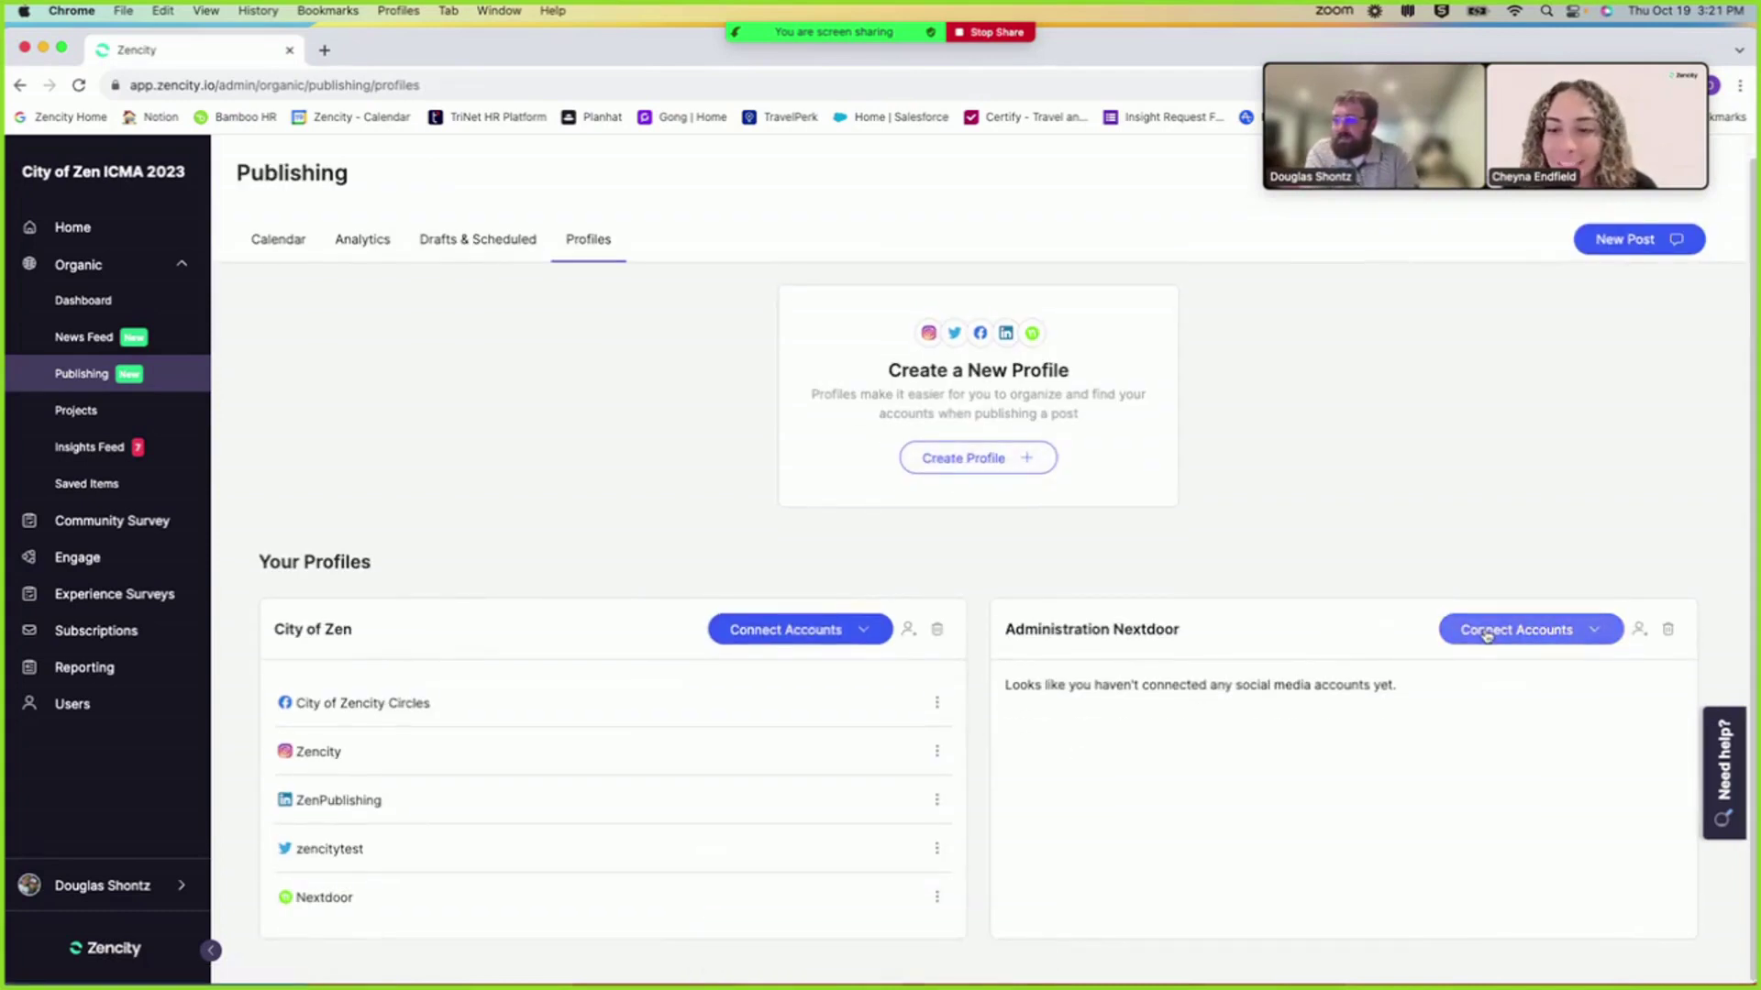
click(1487, 633)
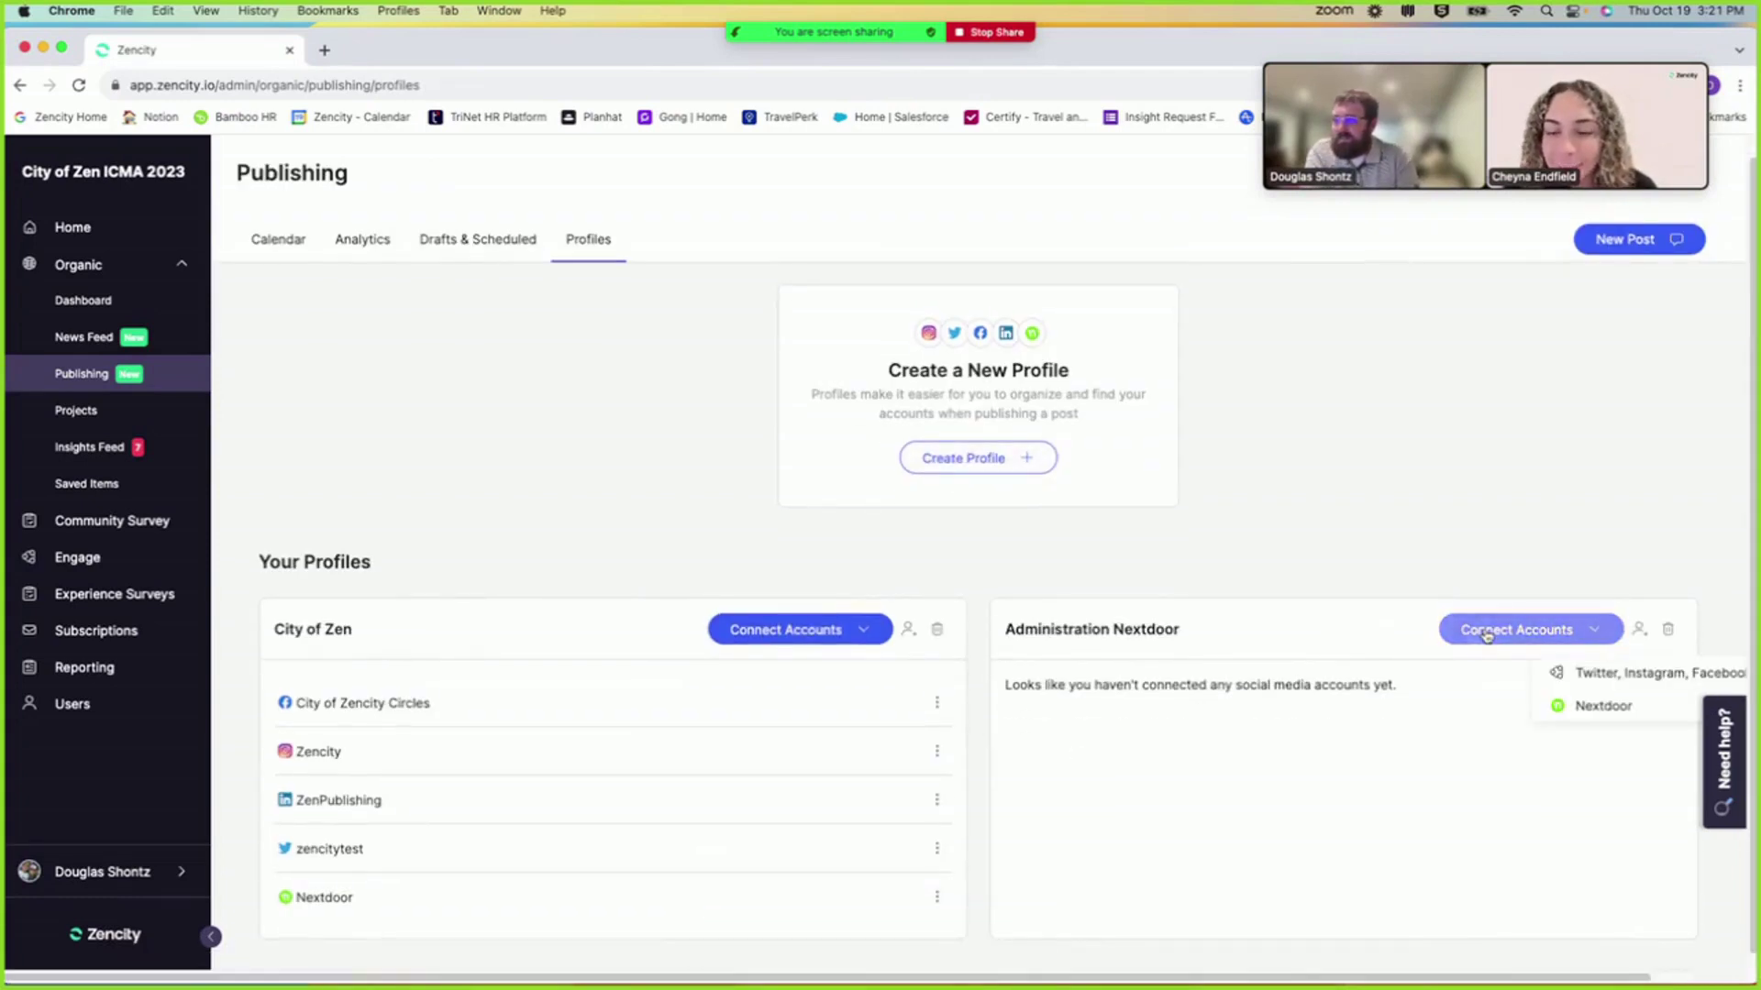
click(1558, 707)
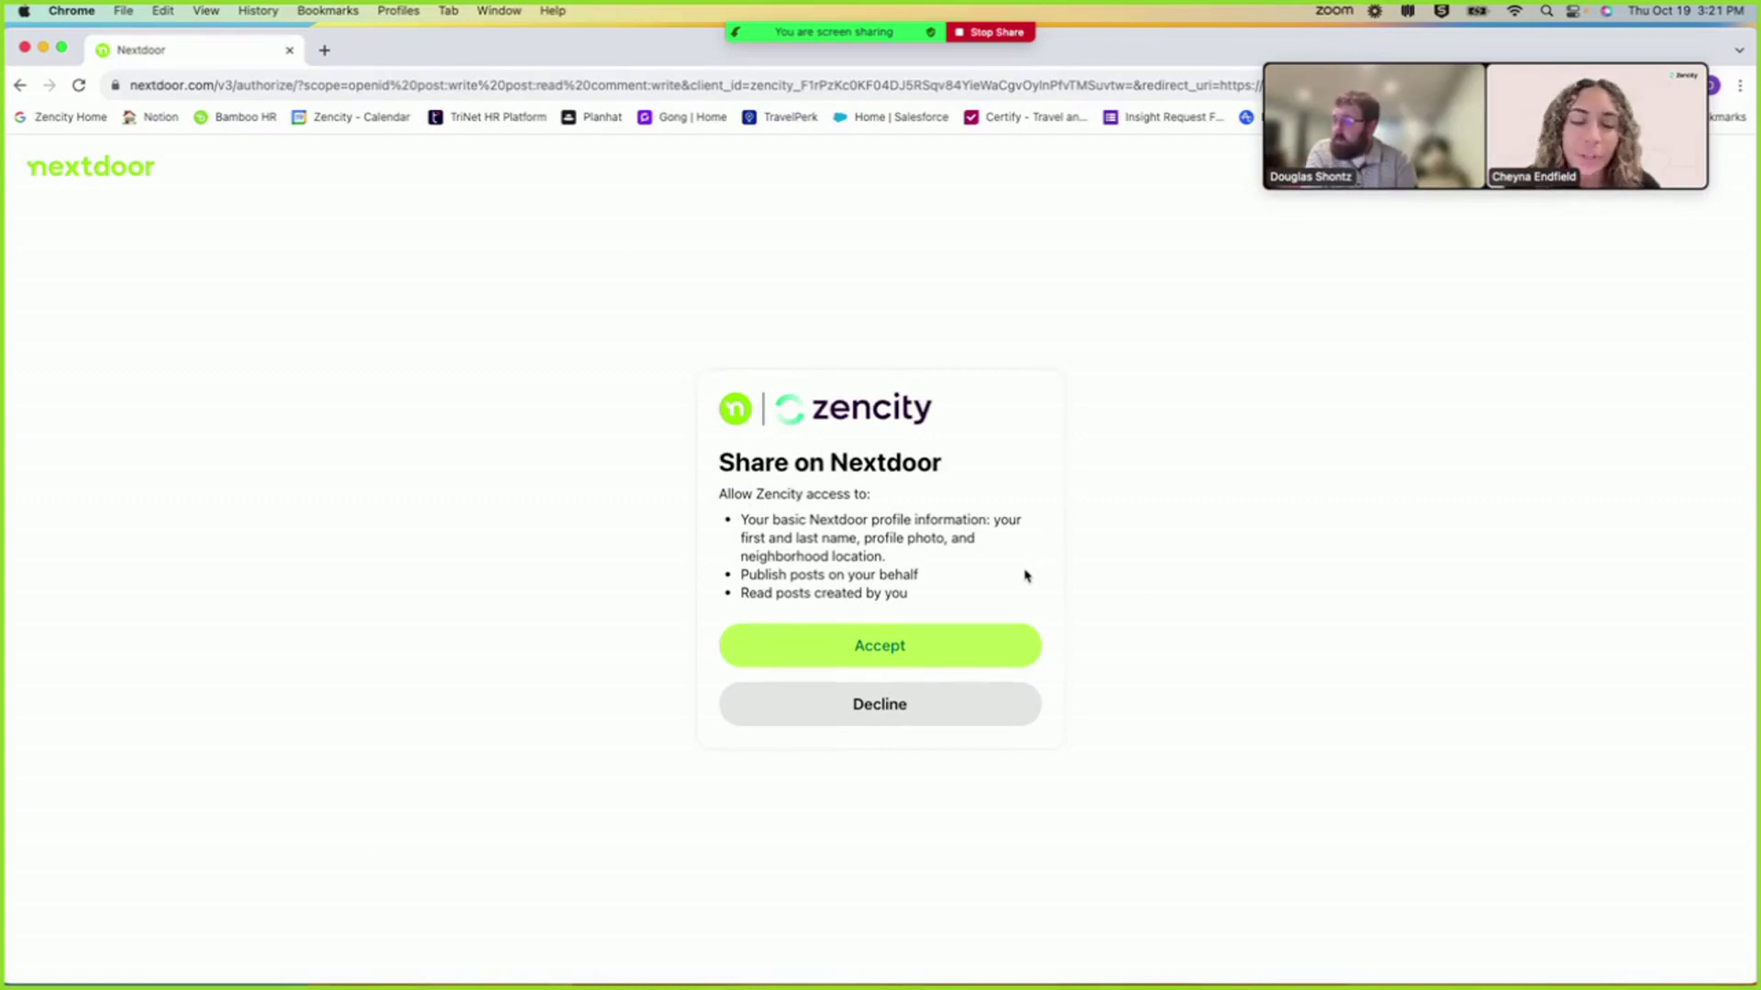
Step: Accept the Share on Nextdoor authorization for the Administration Nextdoor profile
click(941, 647)
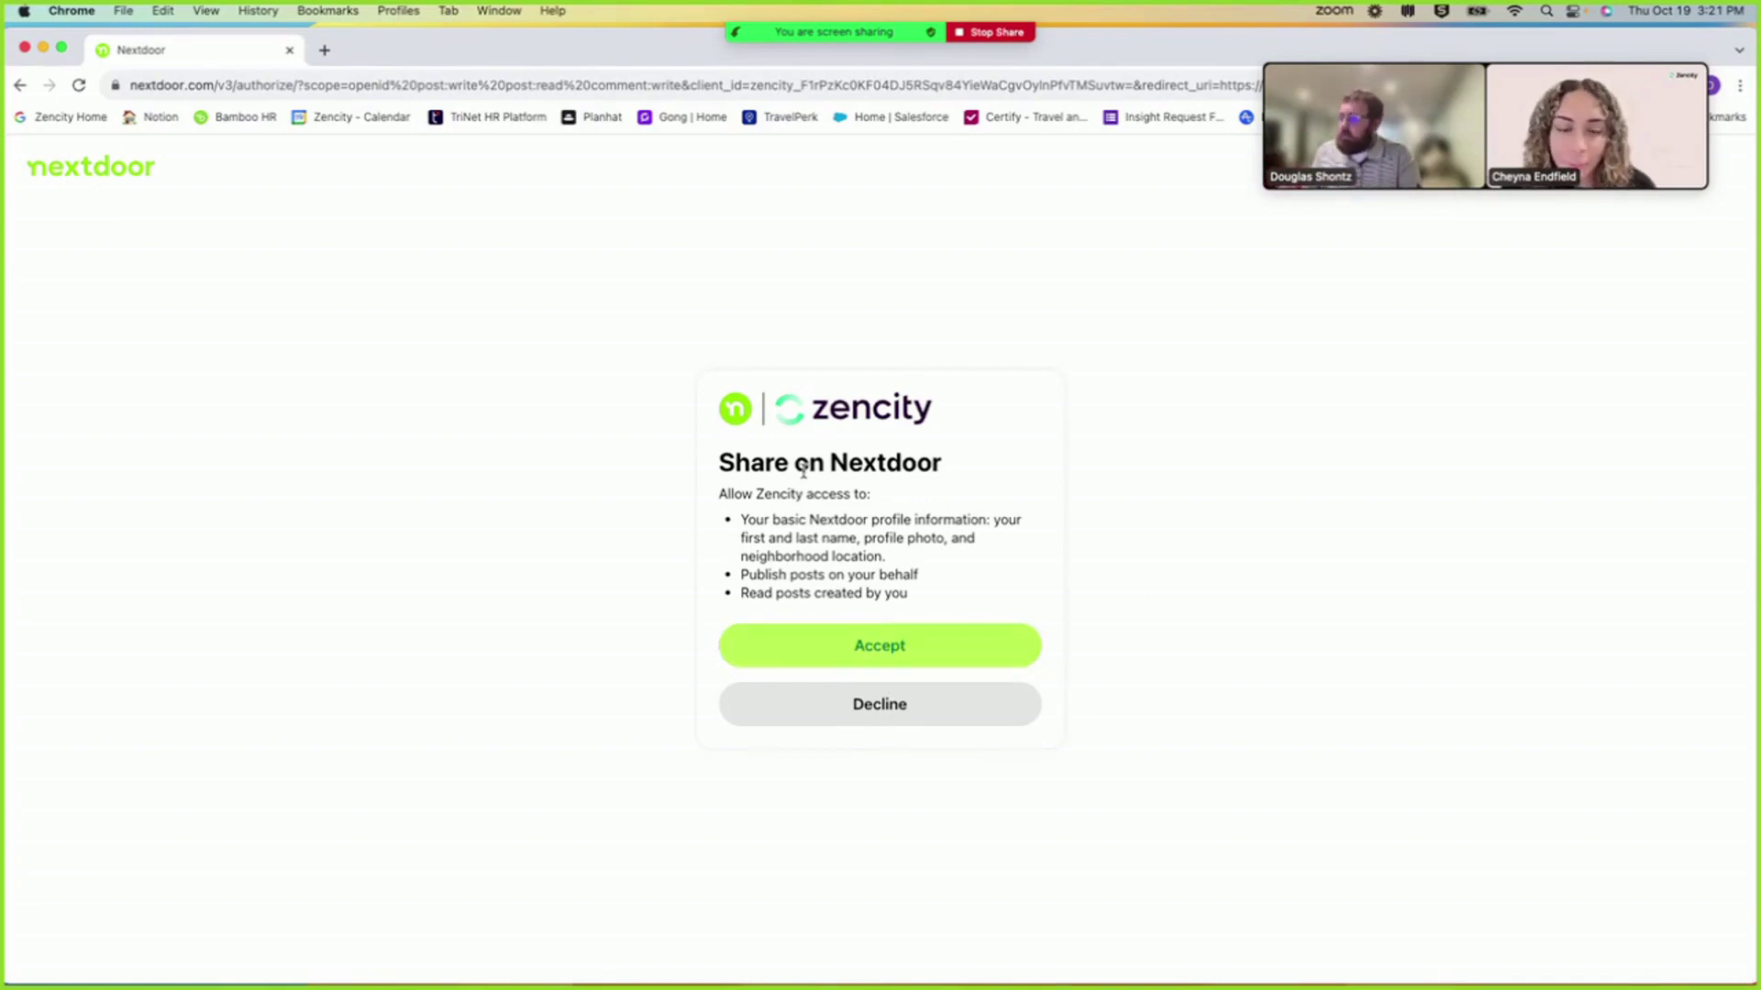
click(838, 647)
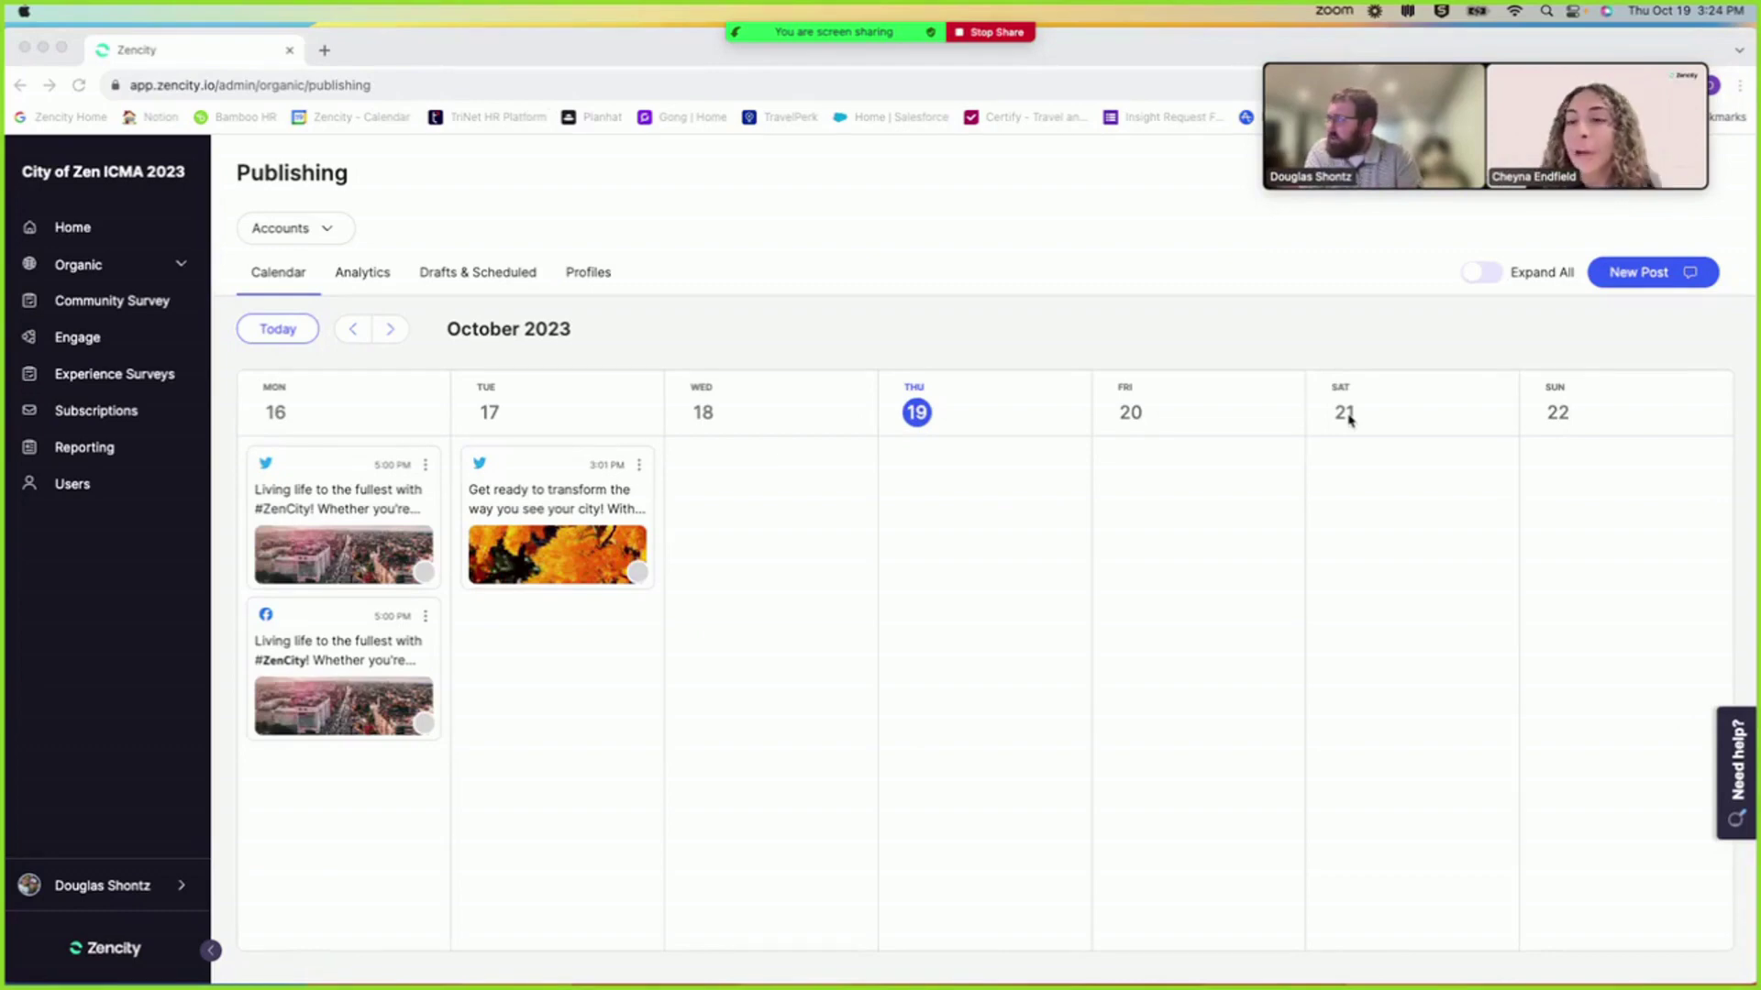
Step: Start a new post from the Administration Nextdoor account and launch the Auto-Post Writer
click(1648, 273)
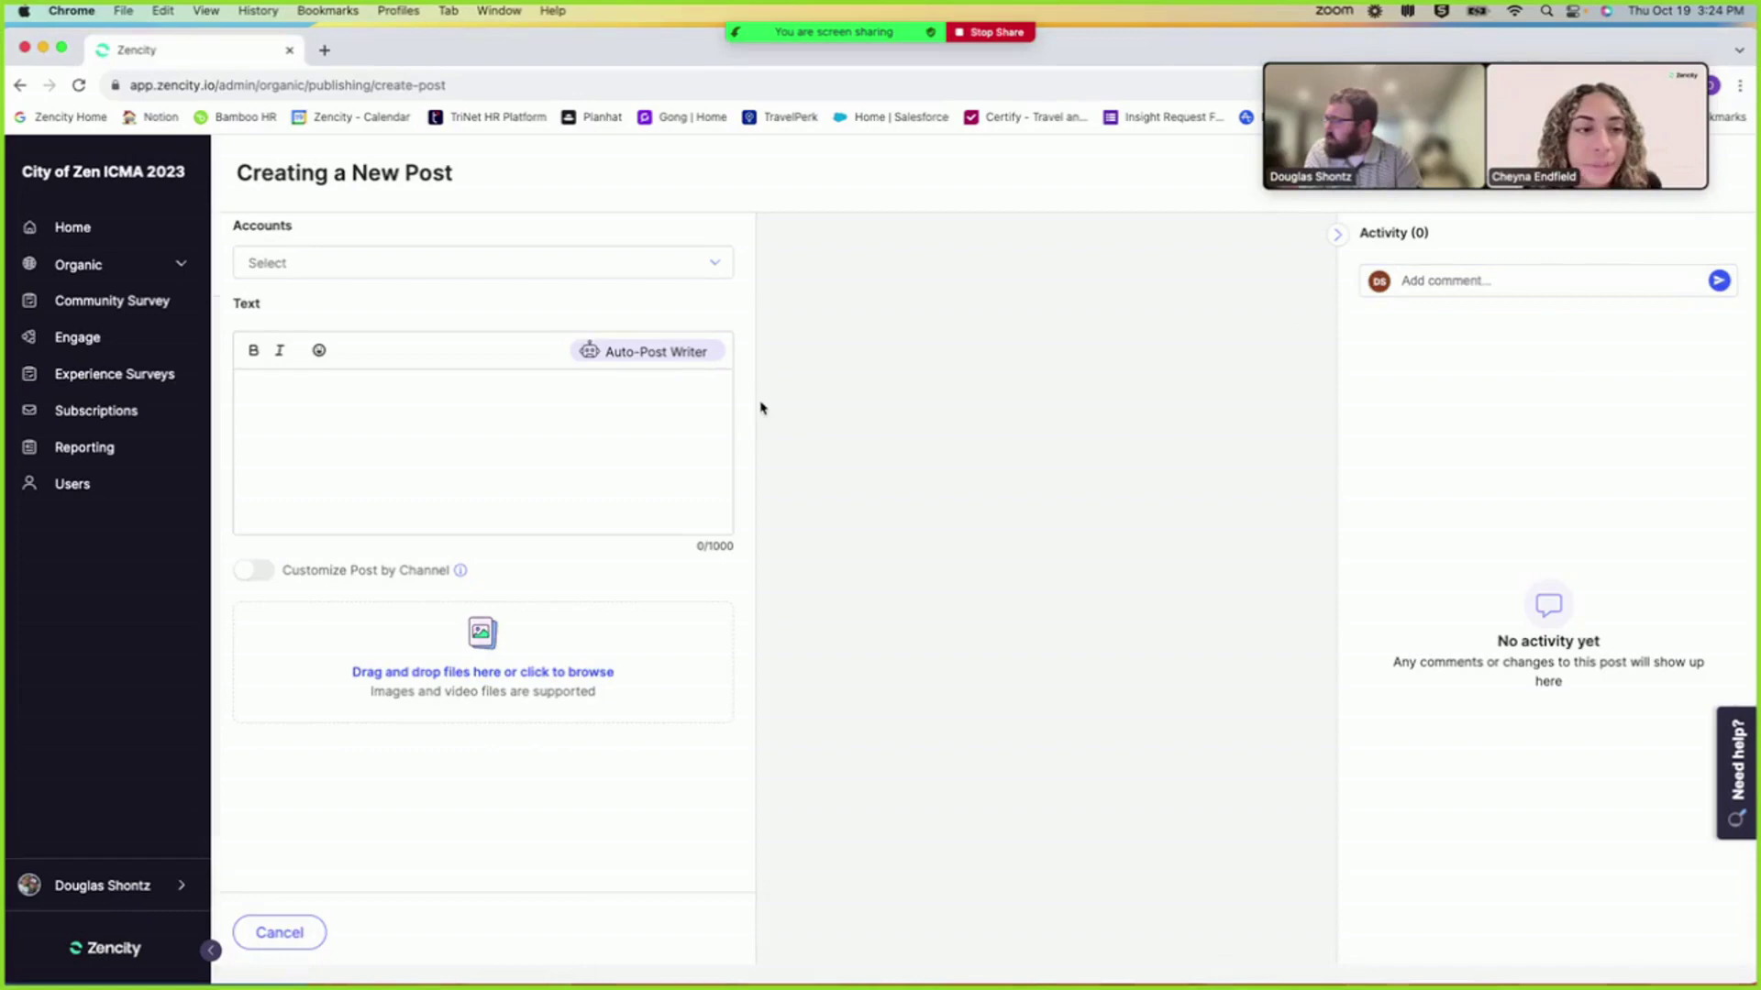
click(538, 277)
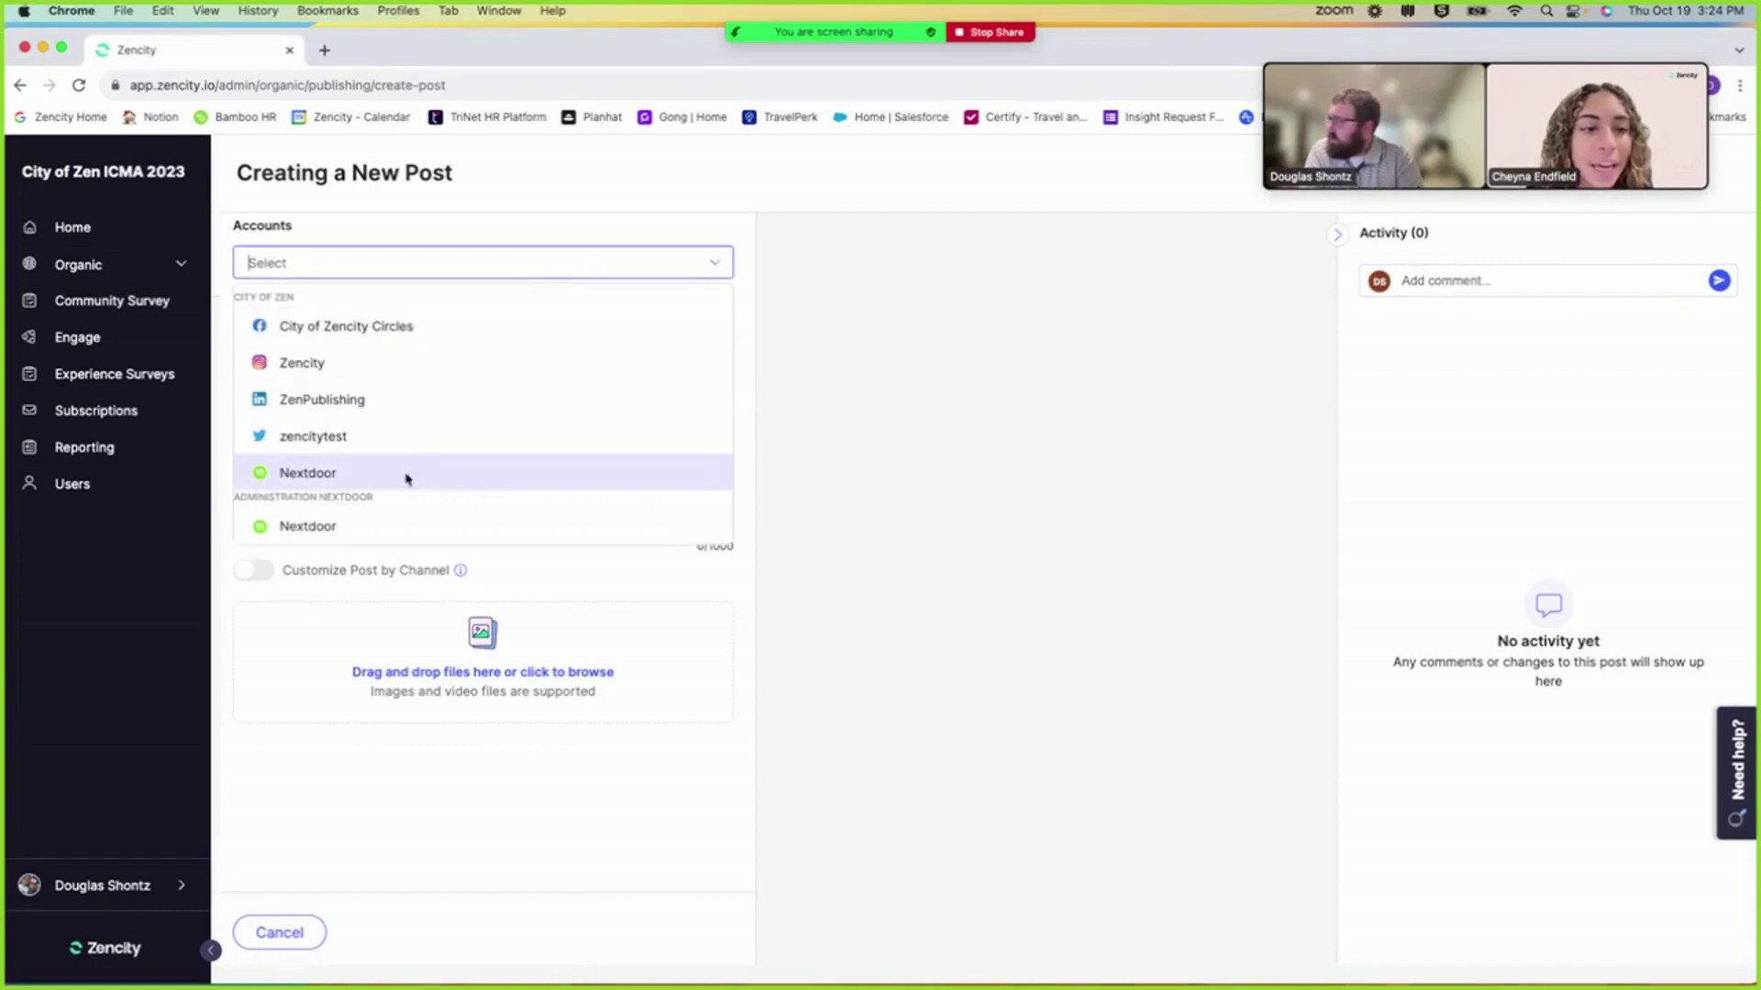
click(288, 525)
click(962, 425)
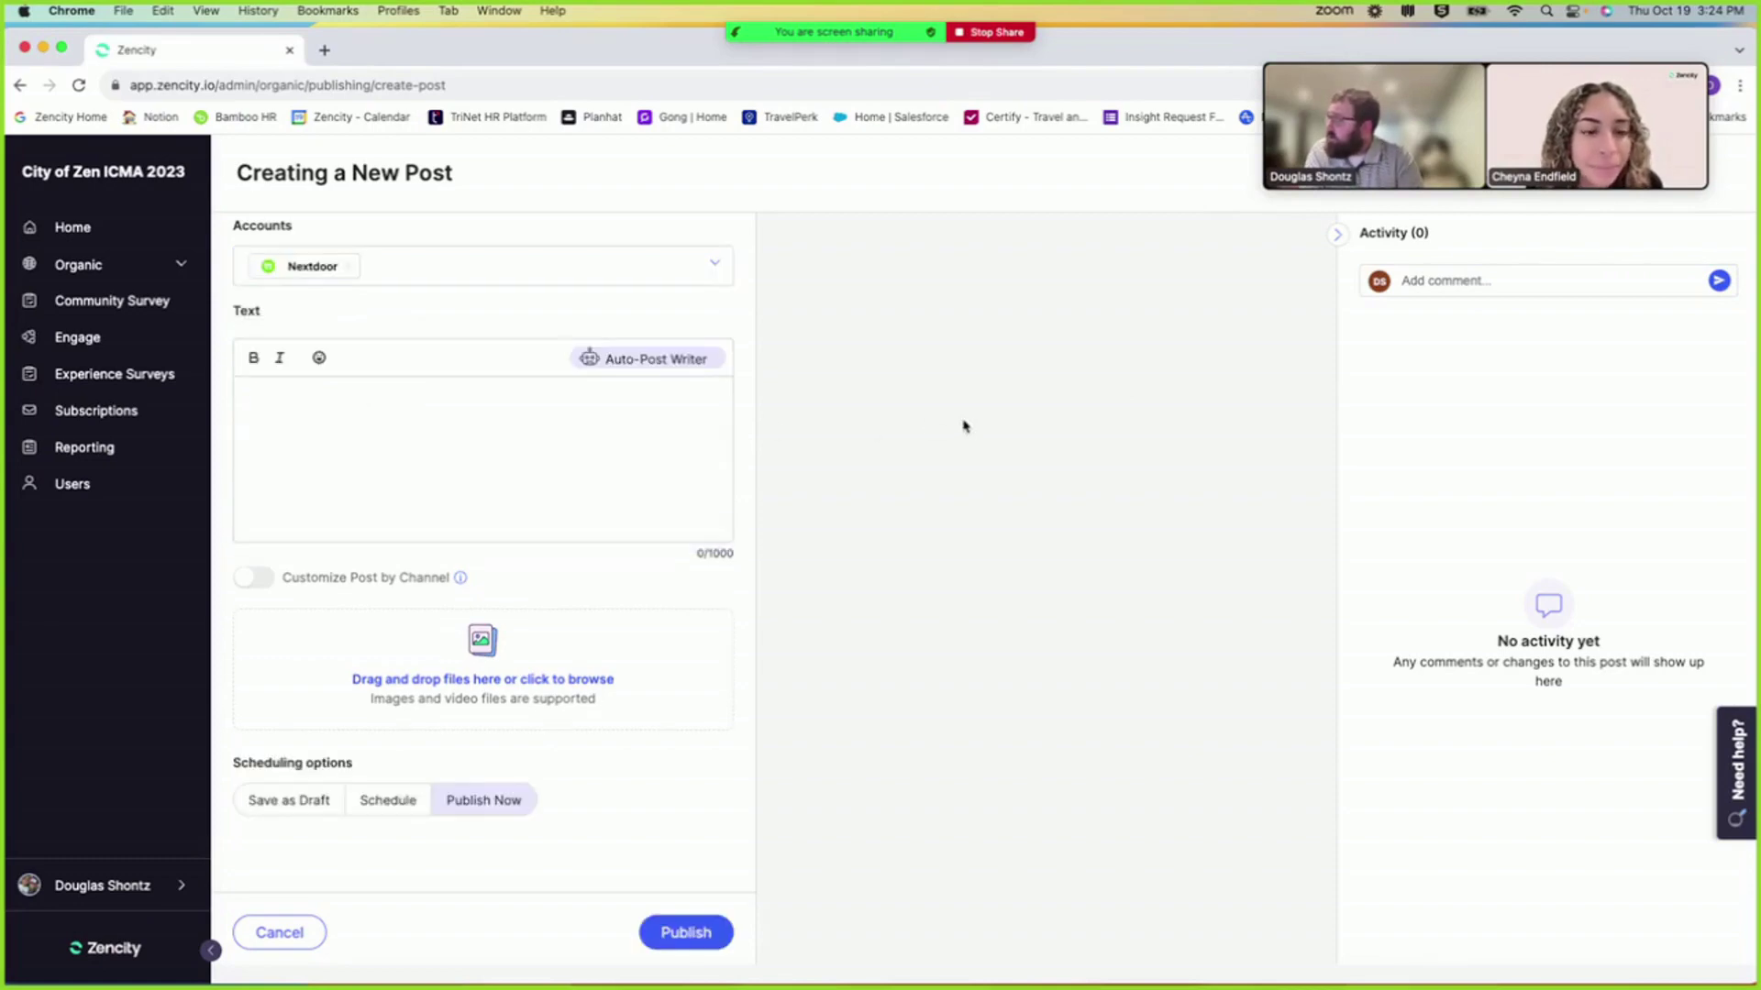
click(325, 410)
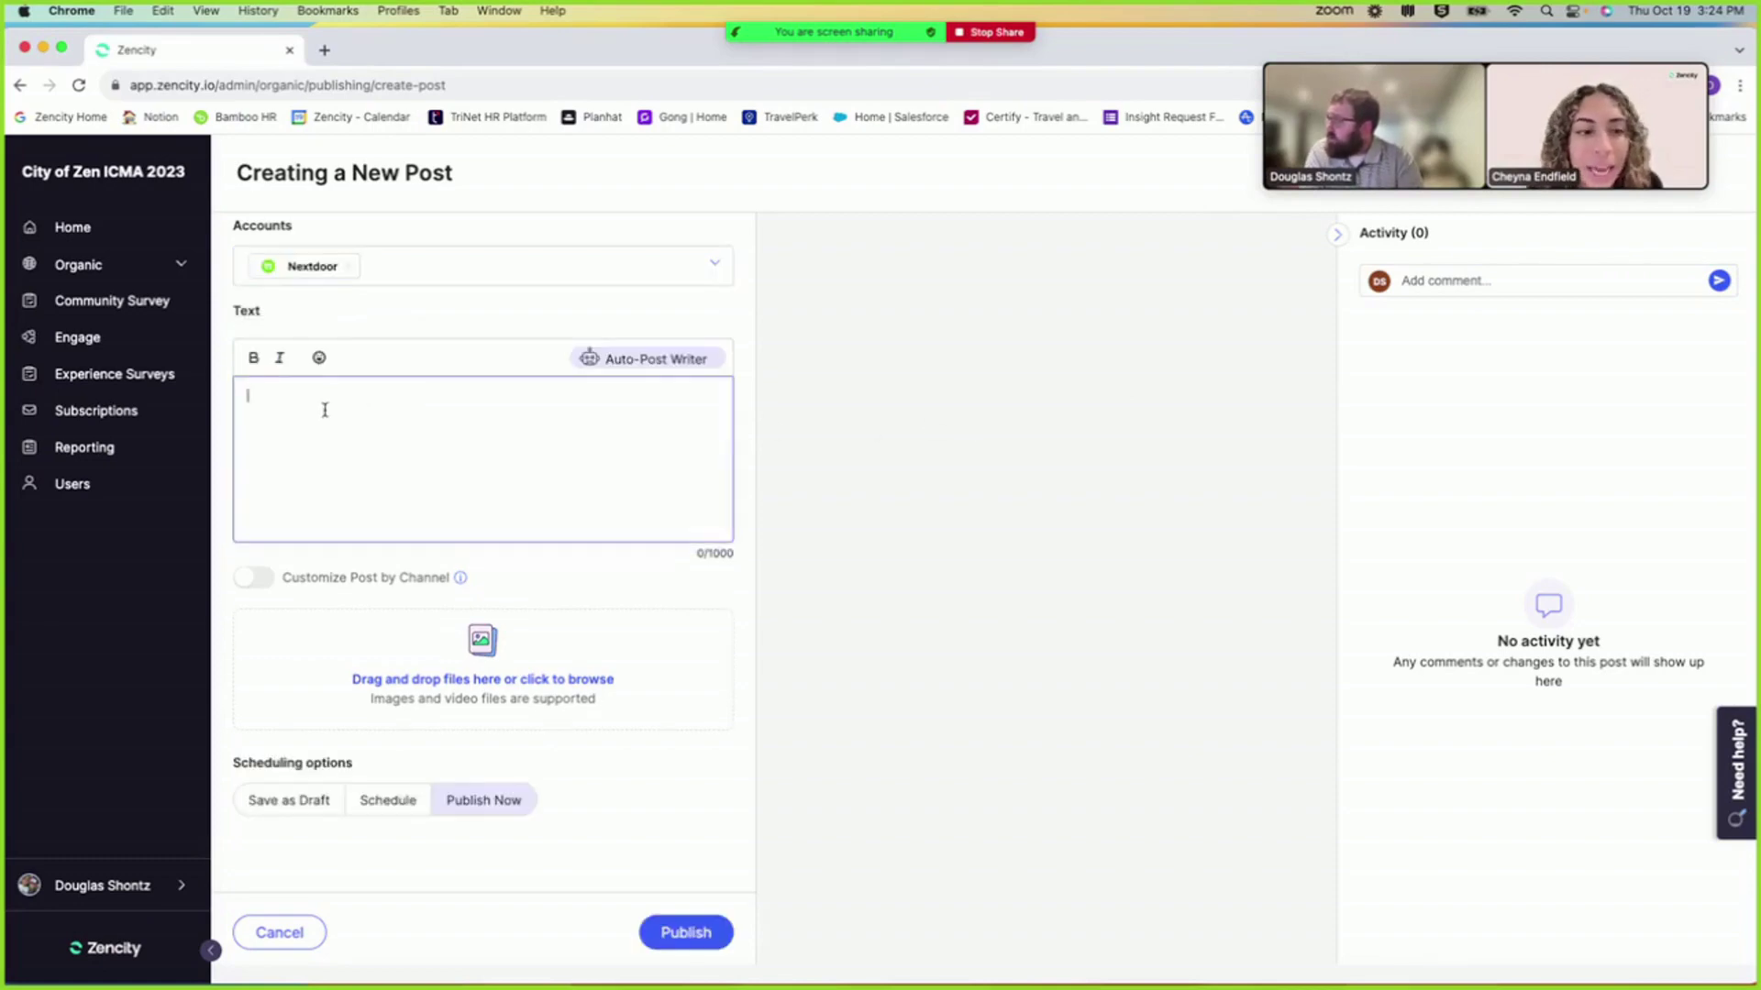
click(601, 363)
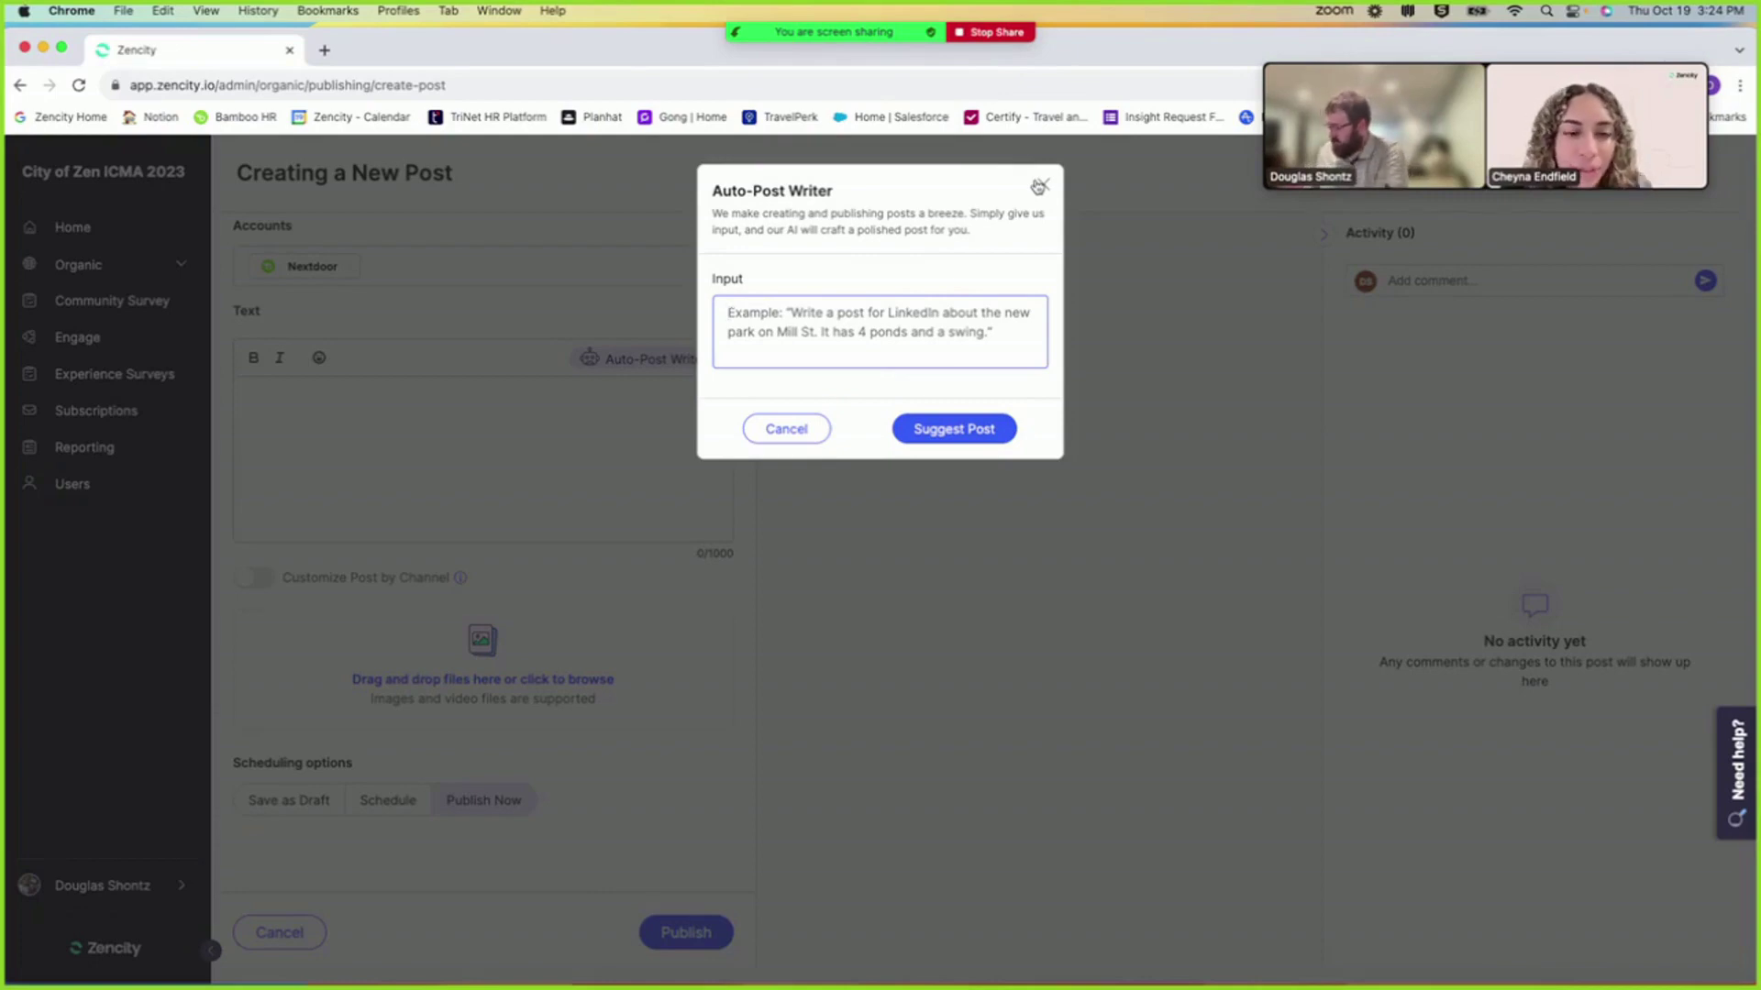
Step: Generate an AI post from the prompt 'Refuse collection delayed on 10/31'
text(Refuse col)
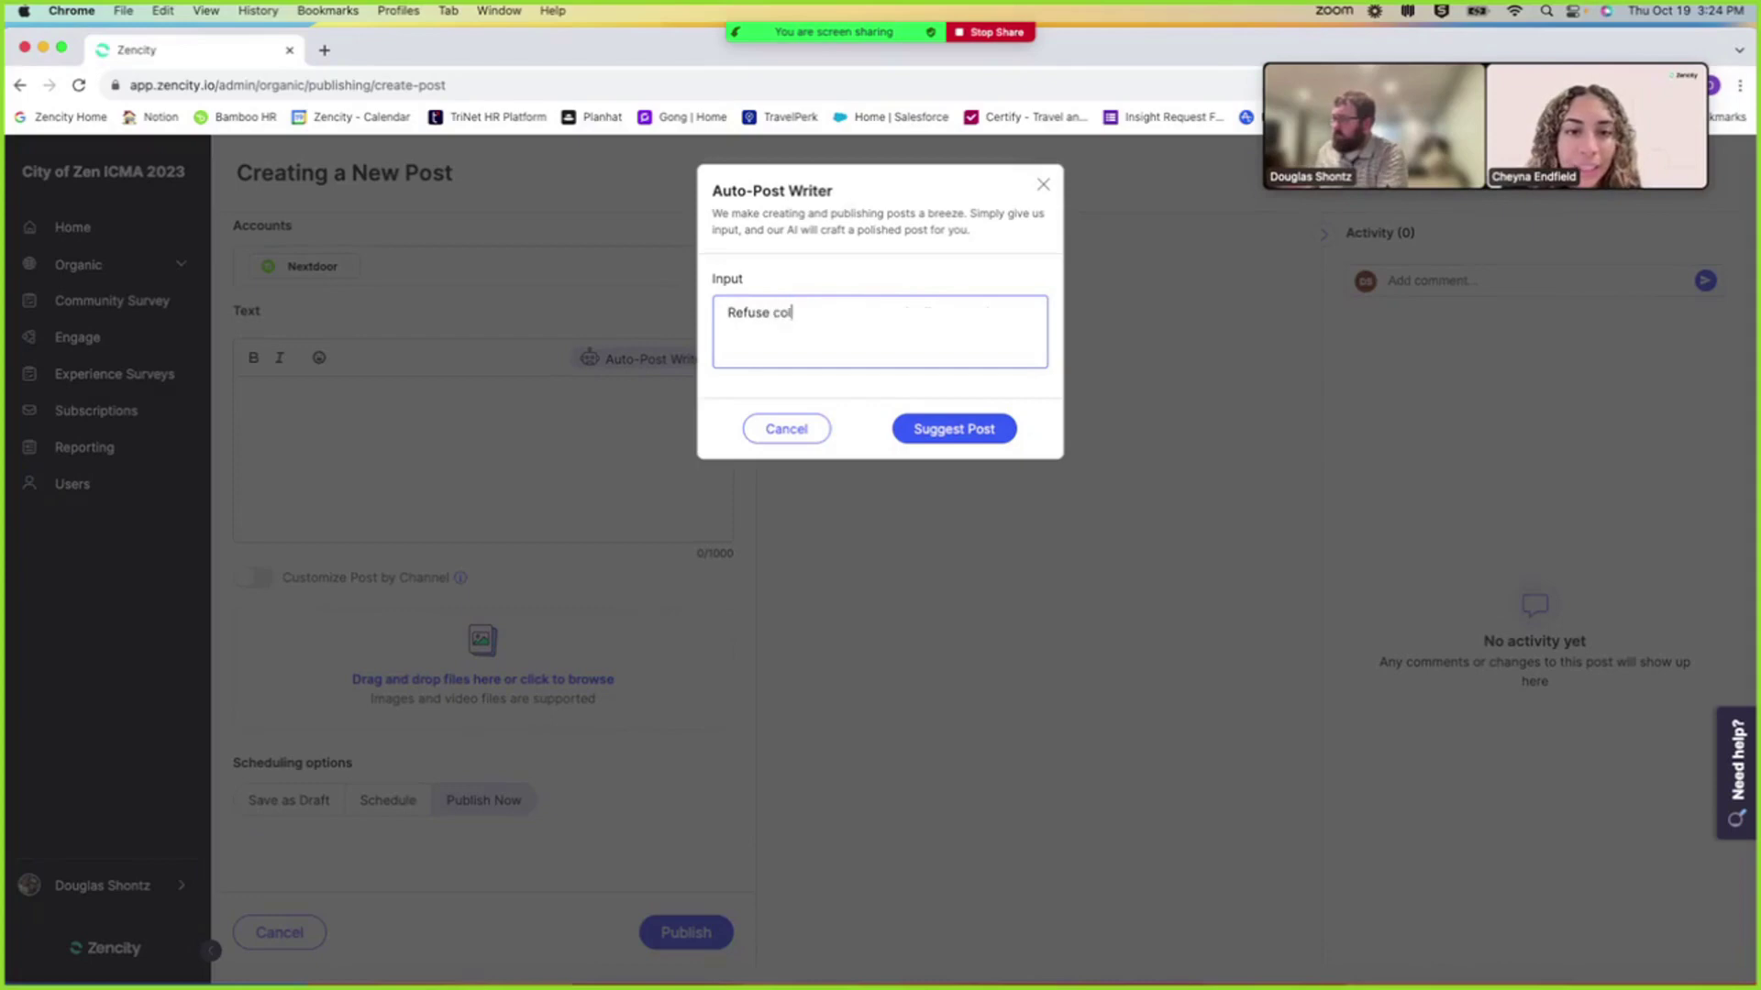
text(lection delayed on )
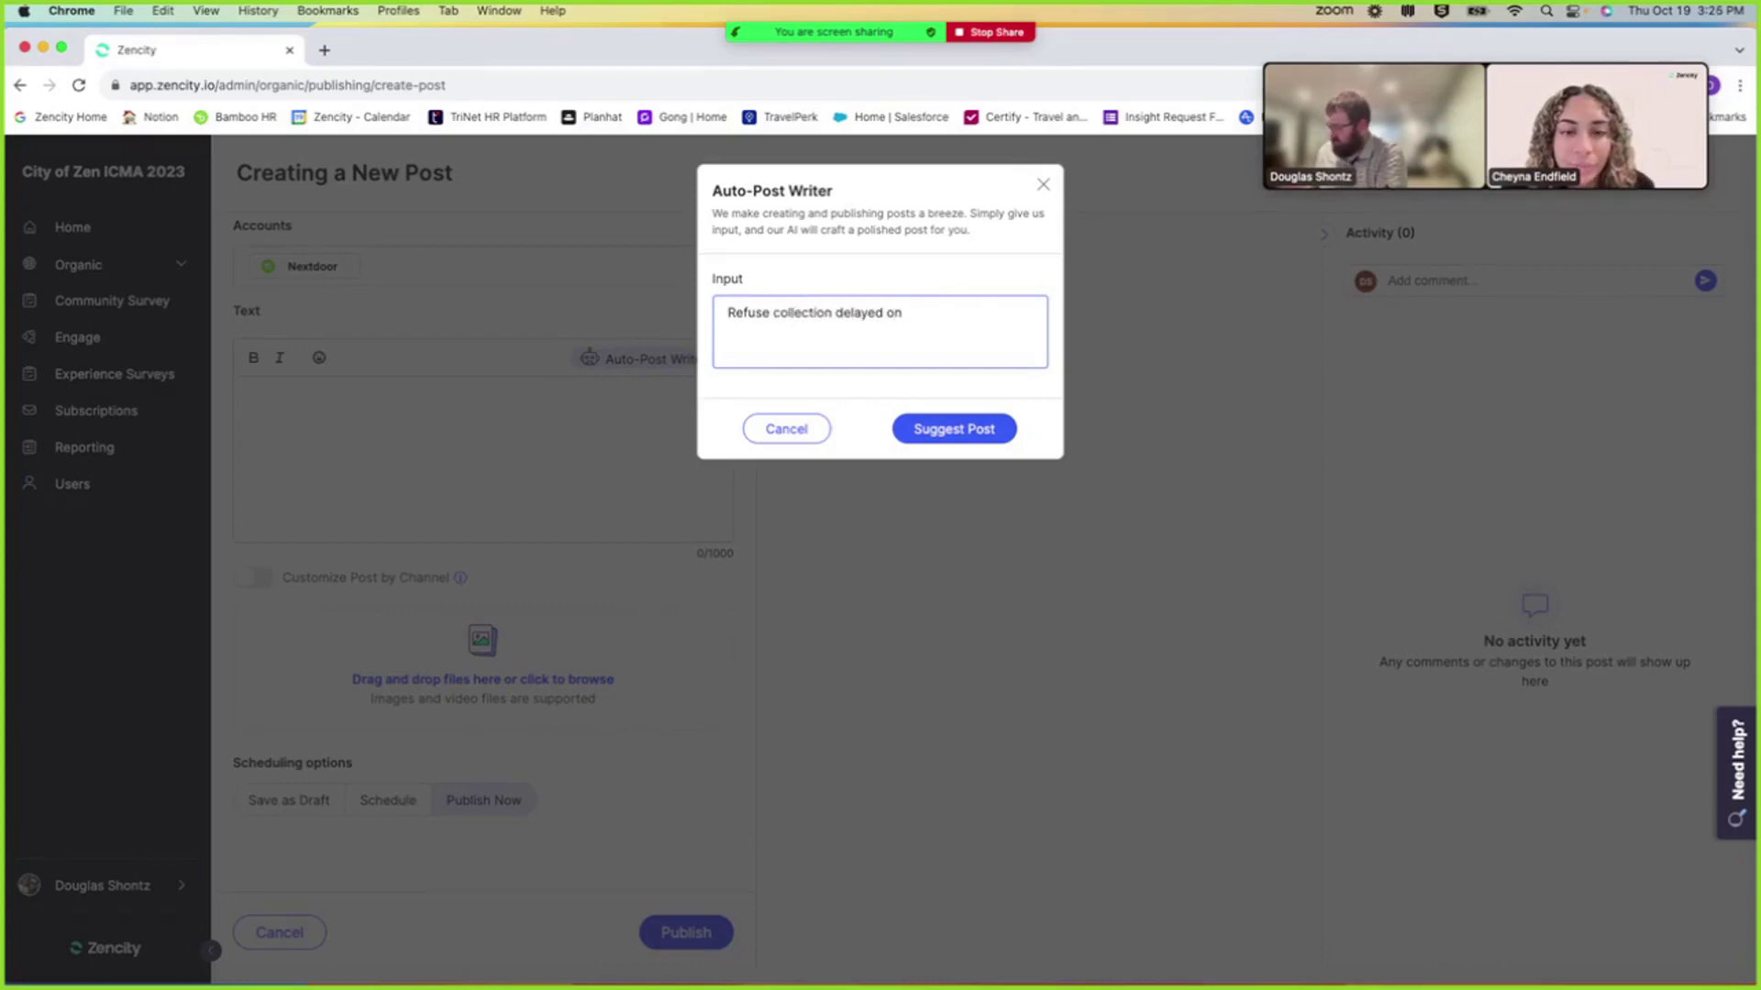
text(10/31)
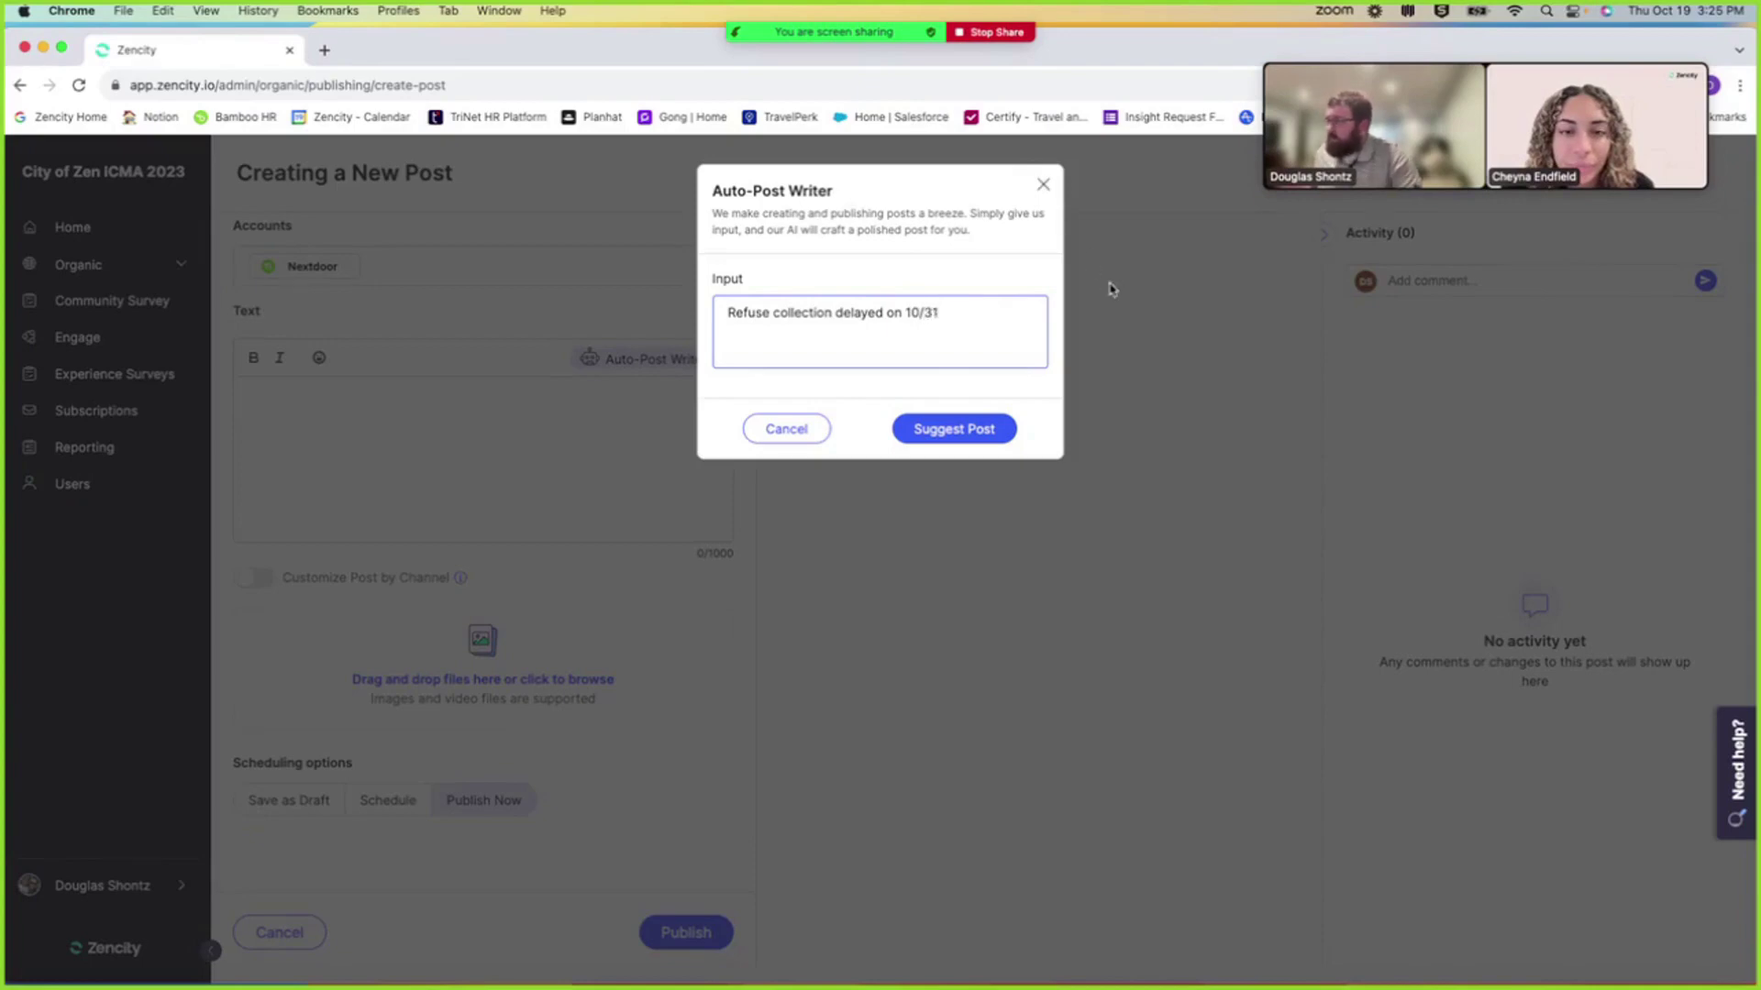
click(969, 438)
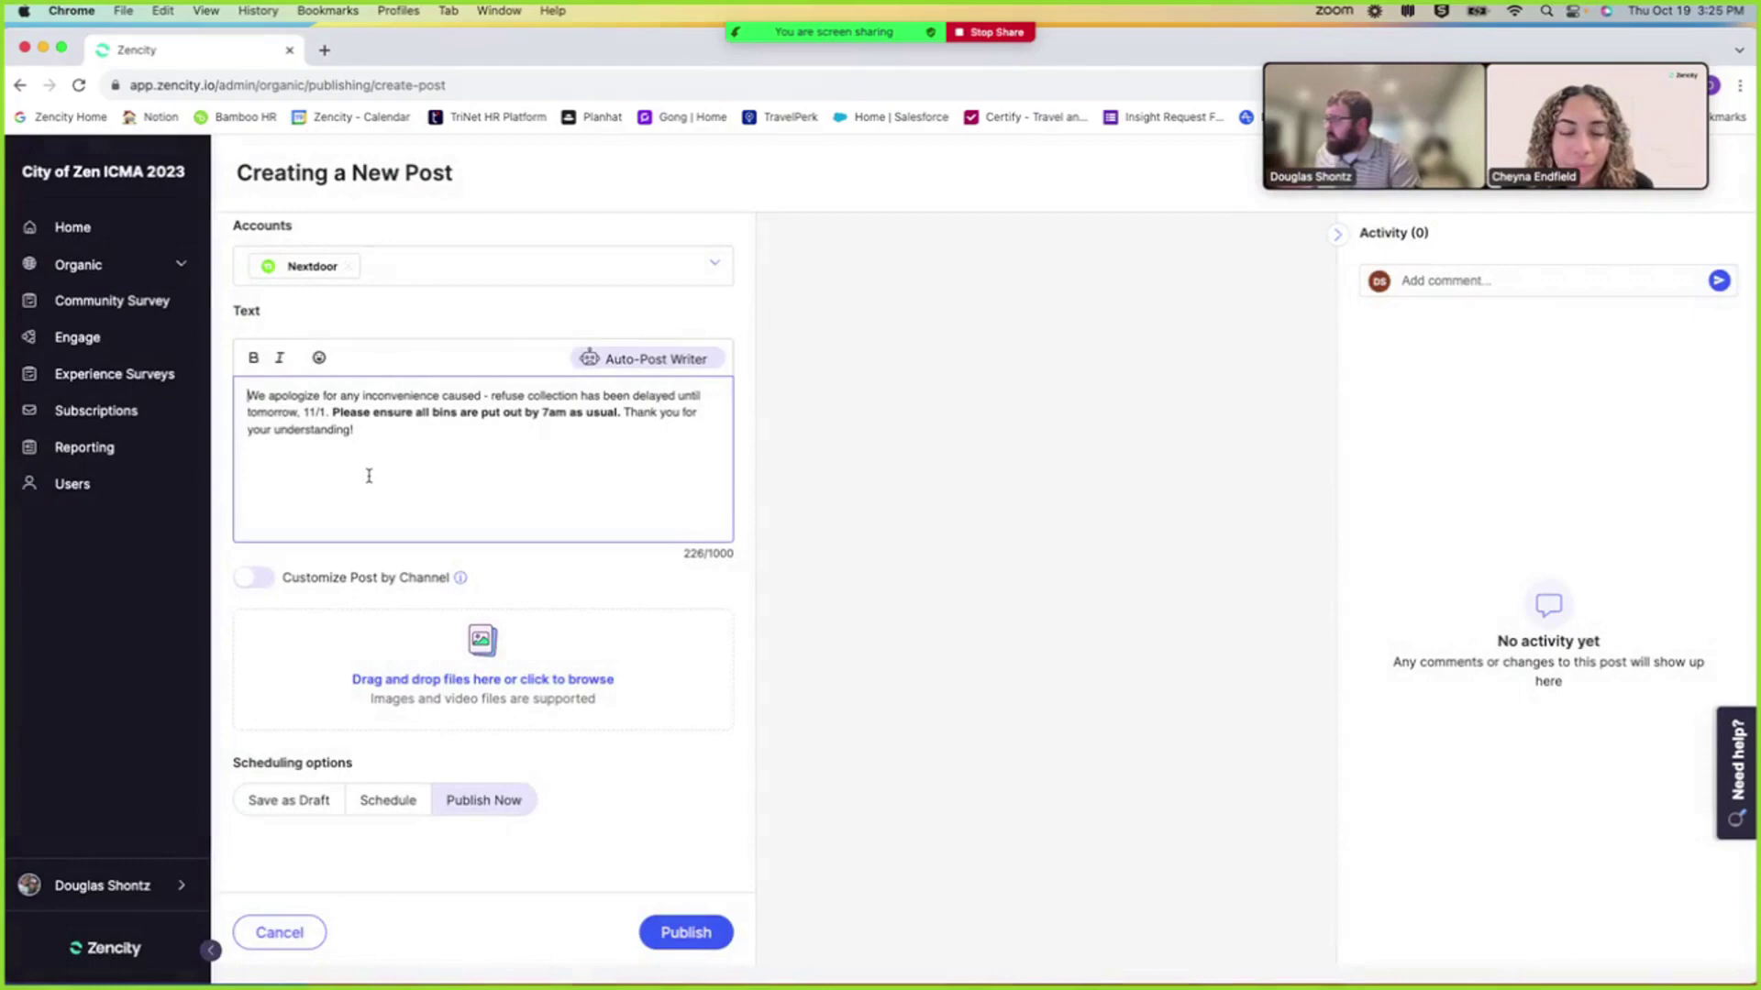
Step: Review the generated text and set the post to scheduled publishing with a PM time
drag(376, 466, 229, 376)
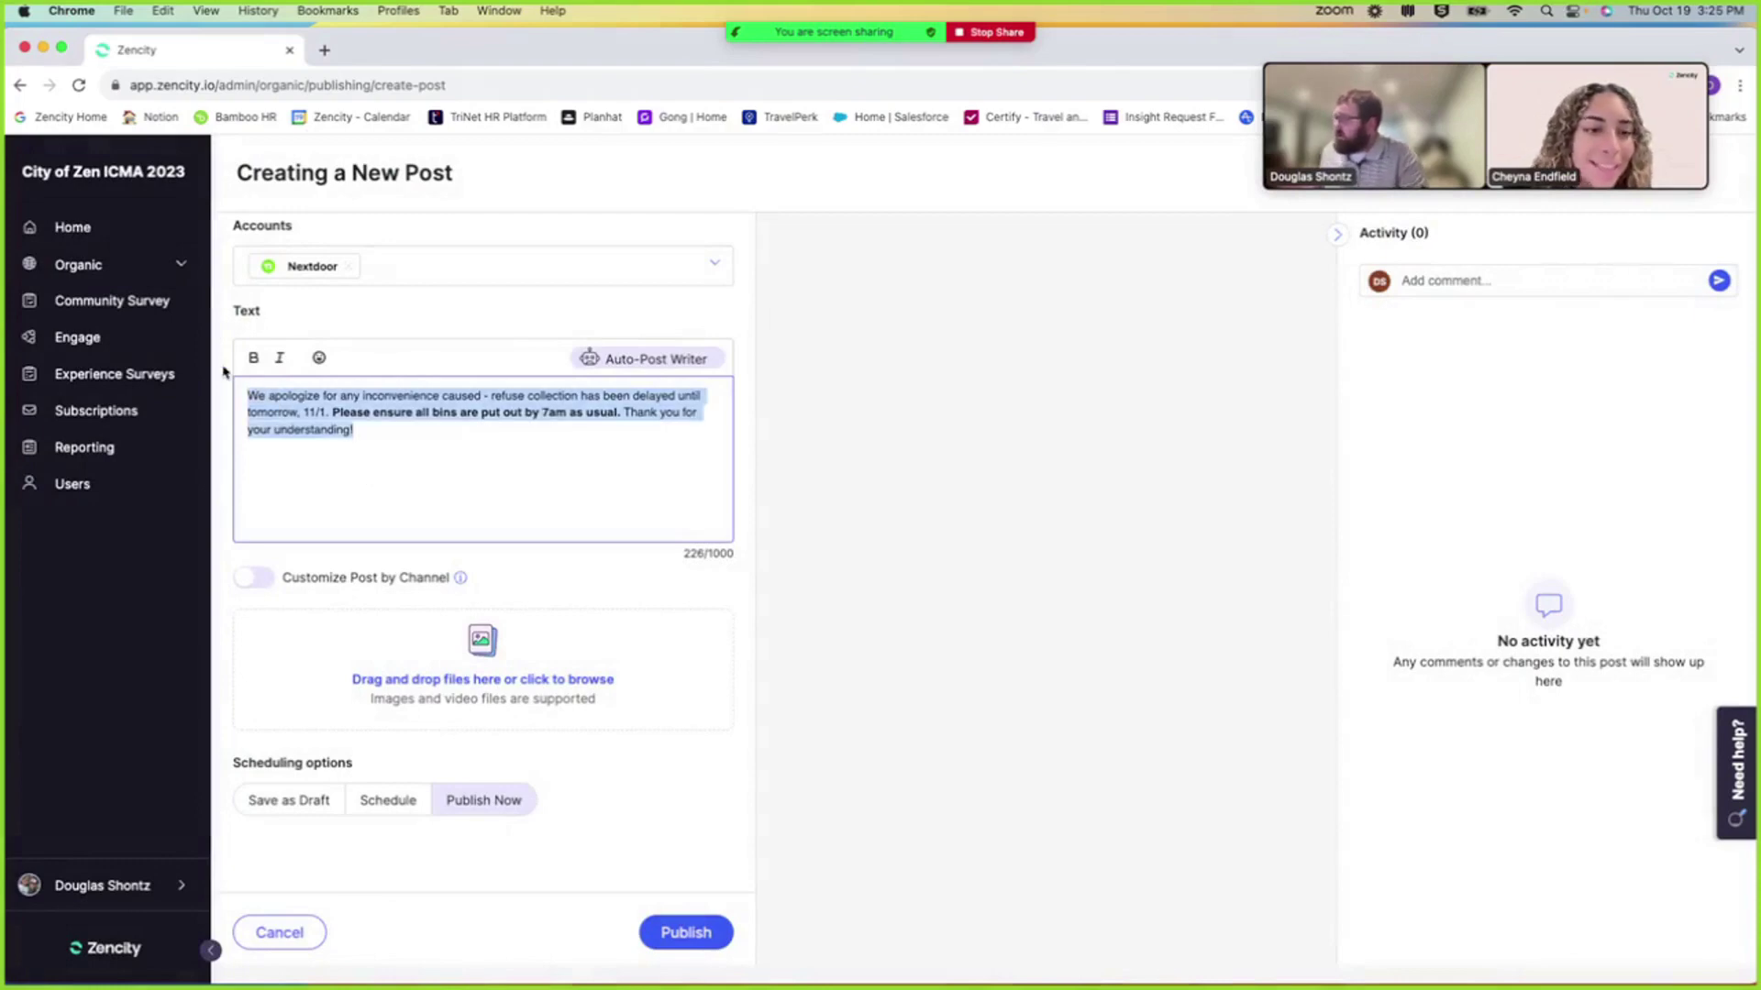
click(633, 499)
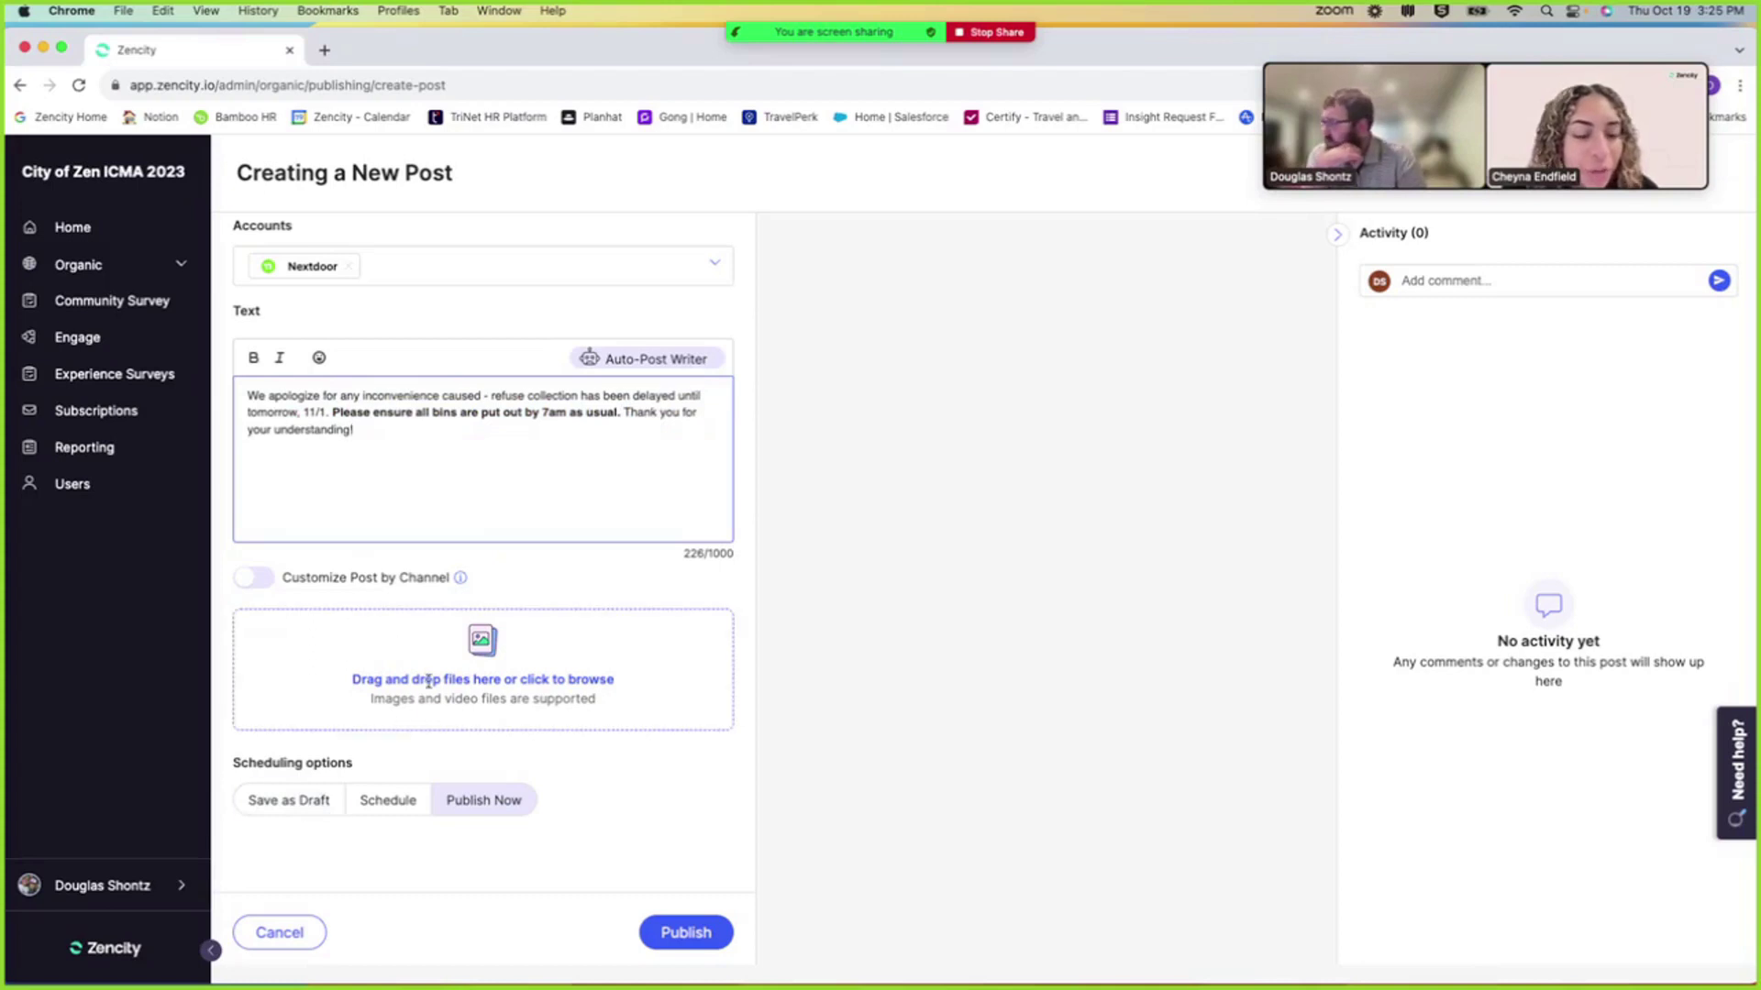
click(389, 800)
scroll(387, 896, down, 1)
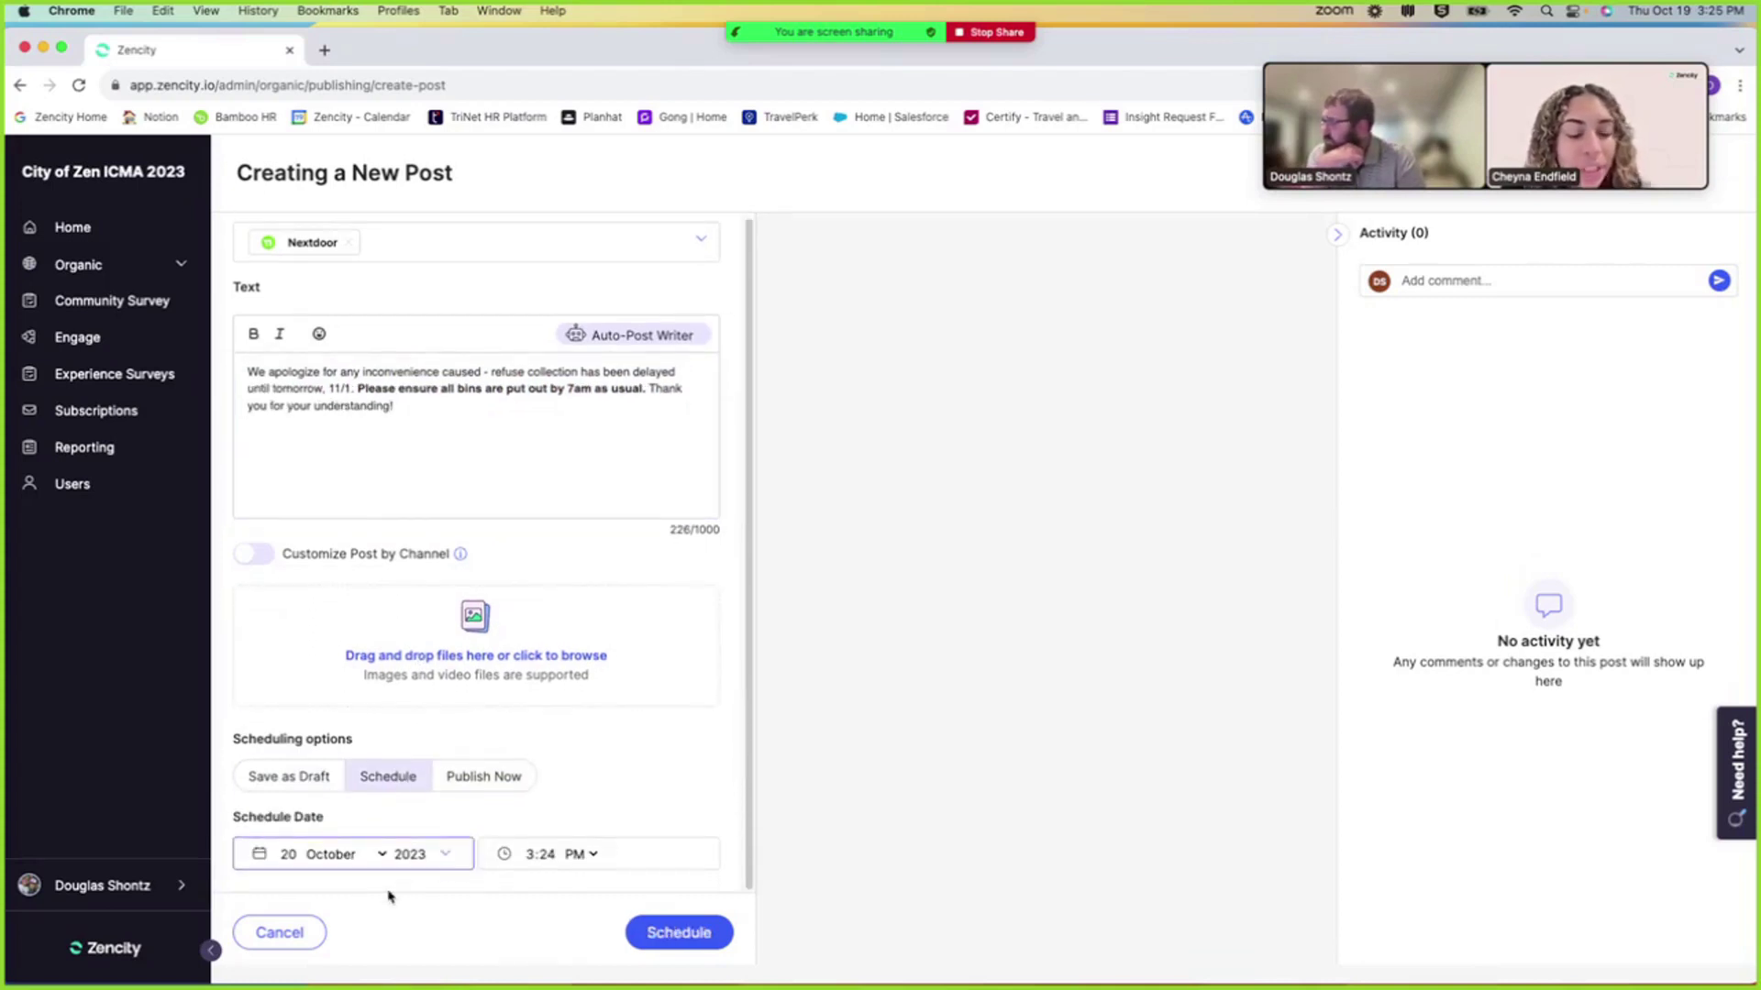
click(593, 854)
click(650, 727)
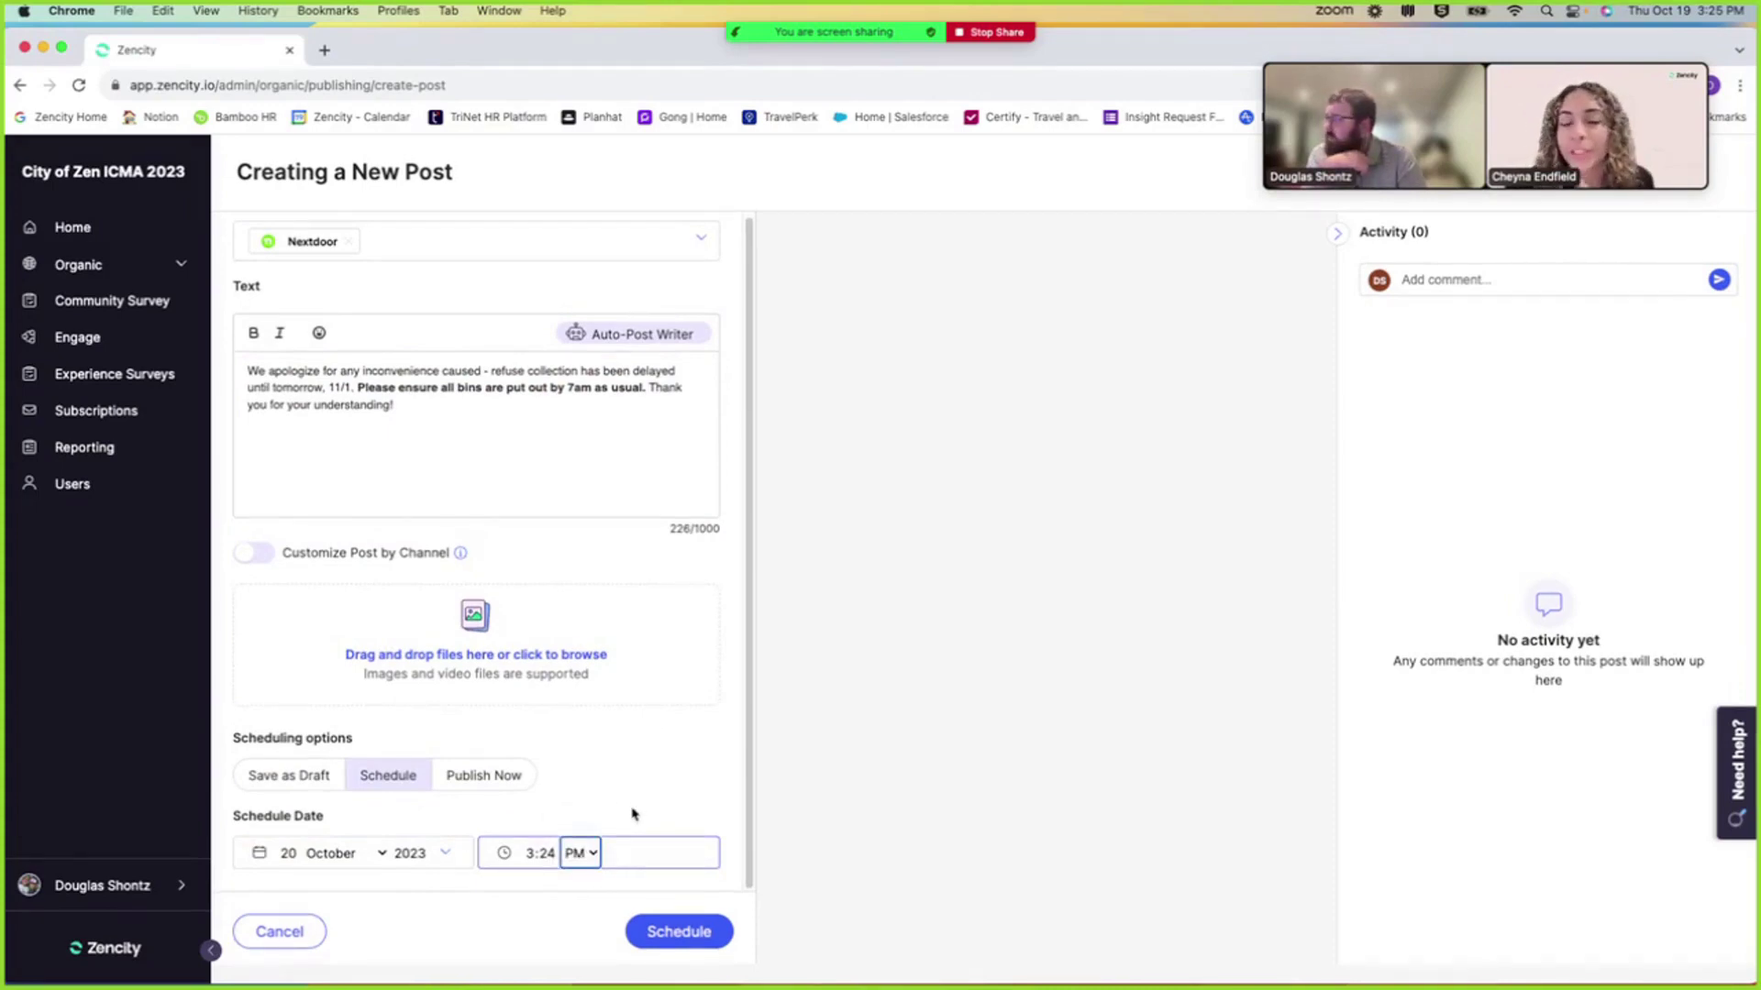
Step: Try the Publish Now and Save as Draft options, then cancel the post unsaved
click(494, 778)
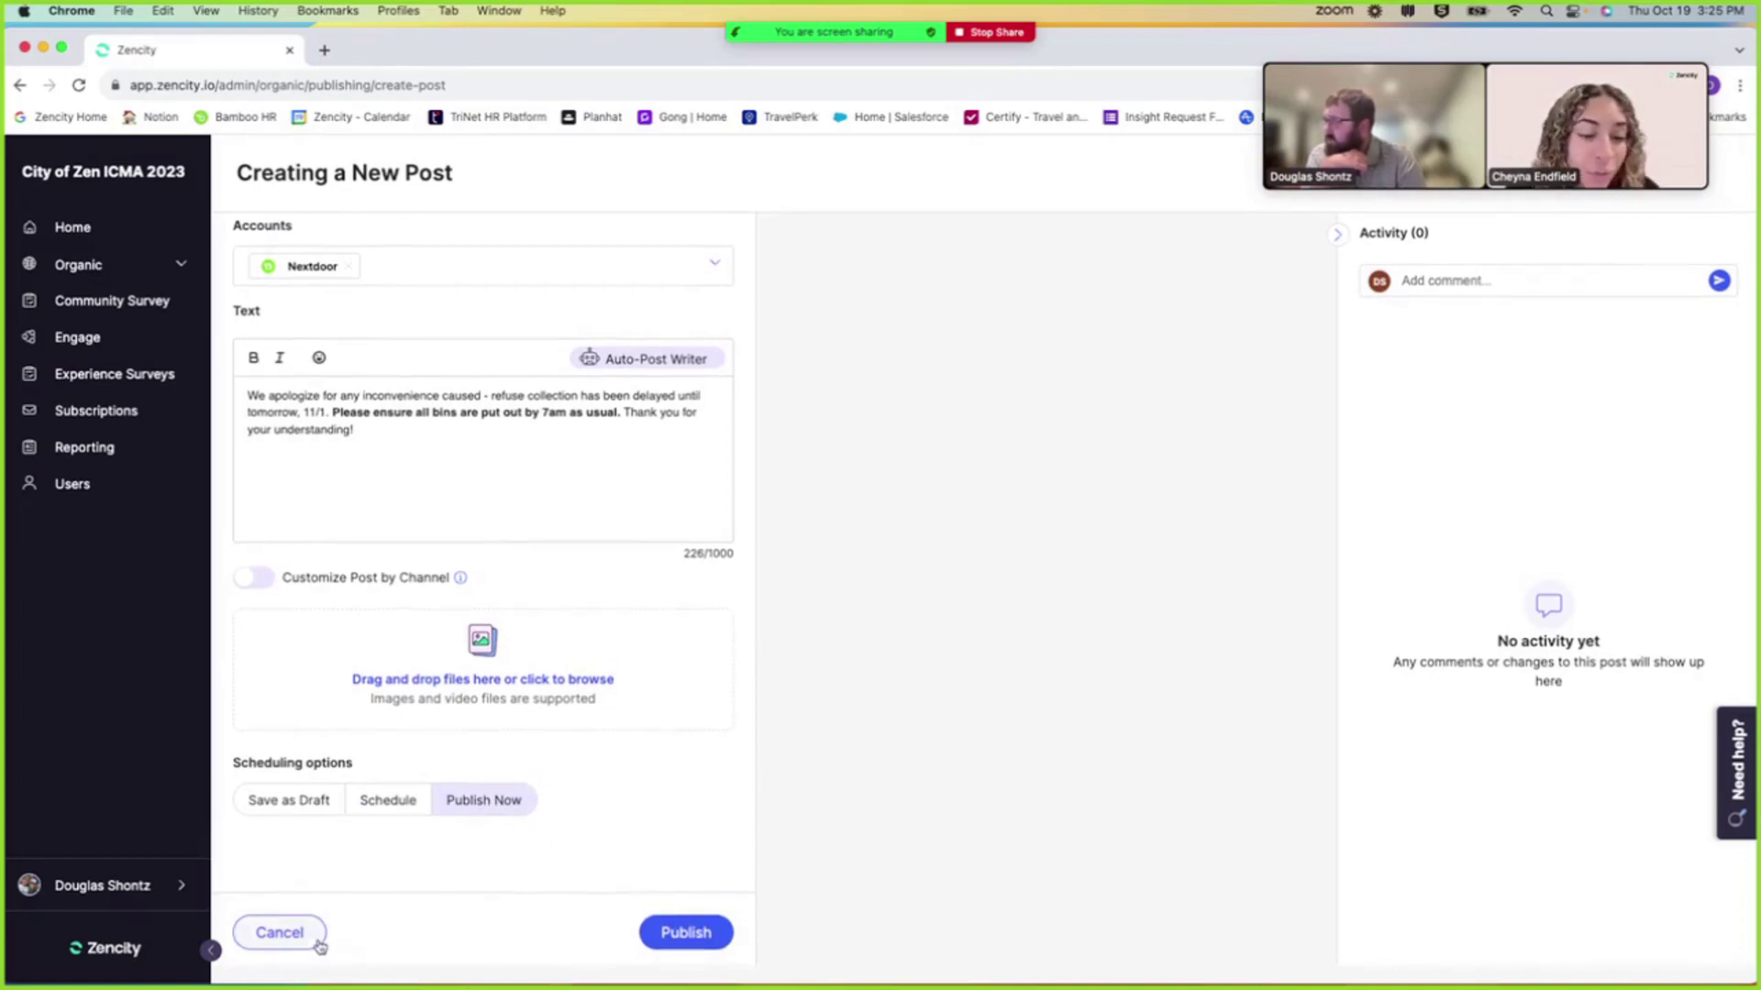
click(292, 798)
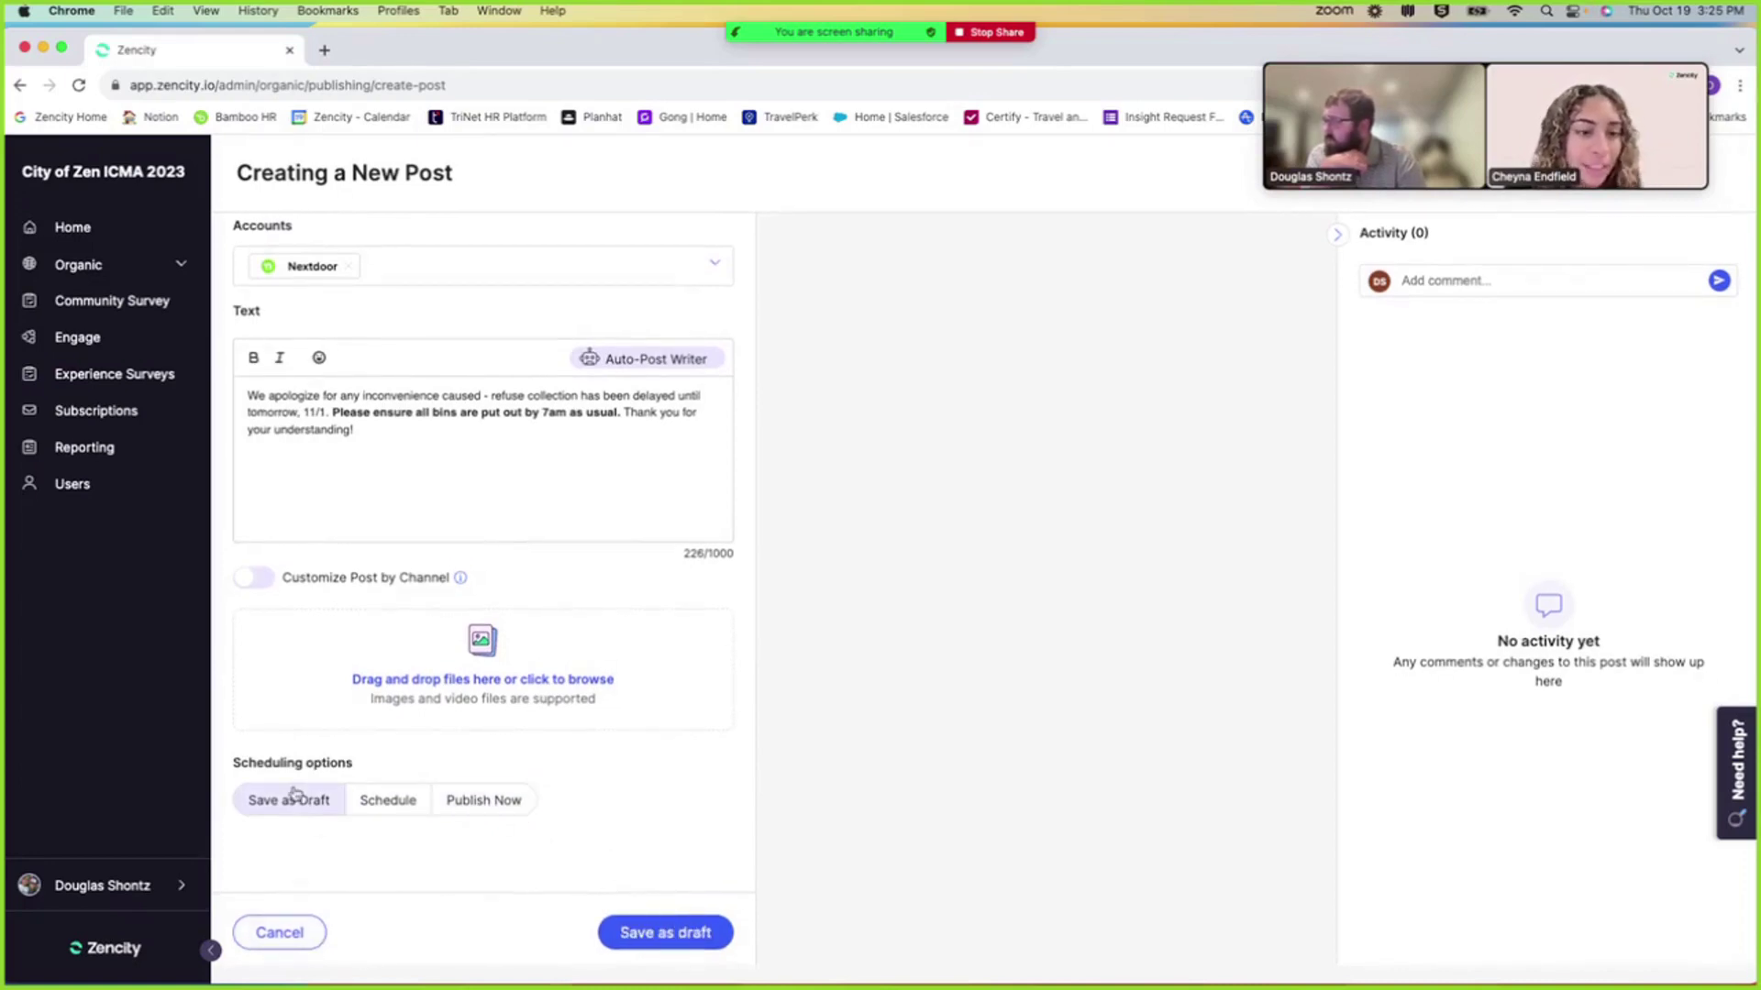
click(304, 934)
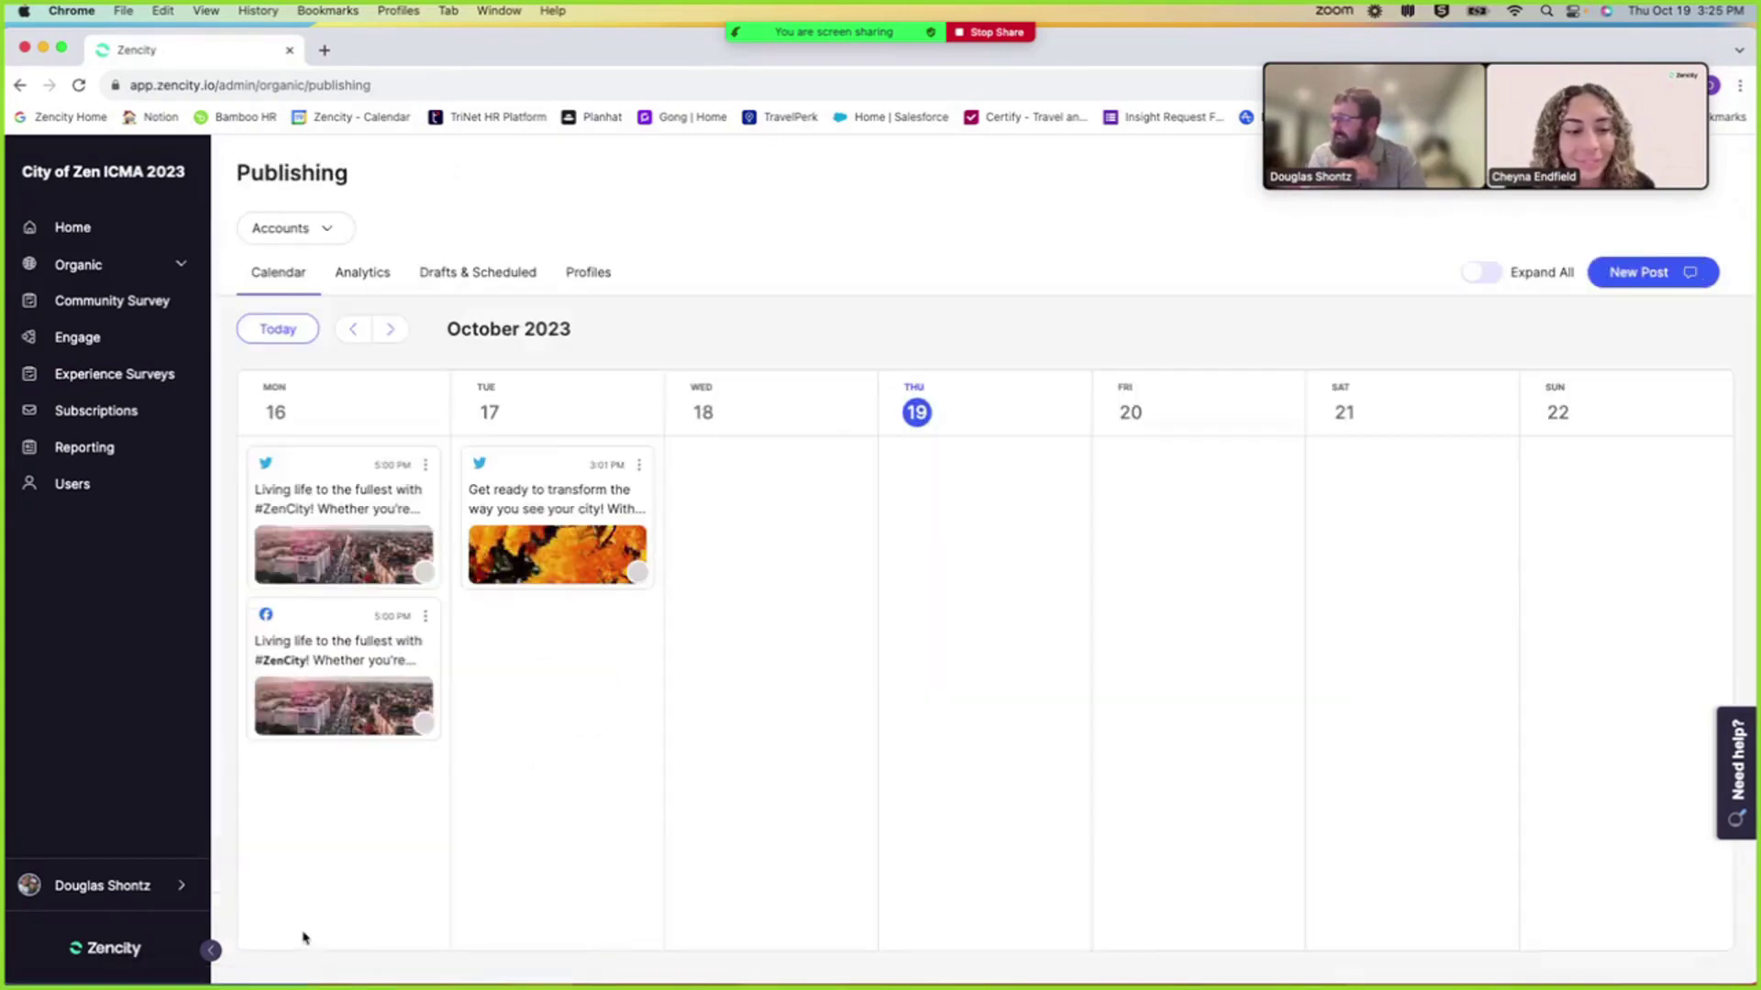